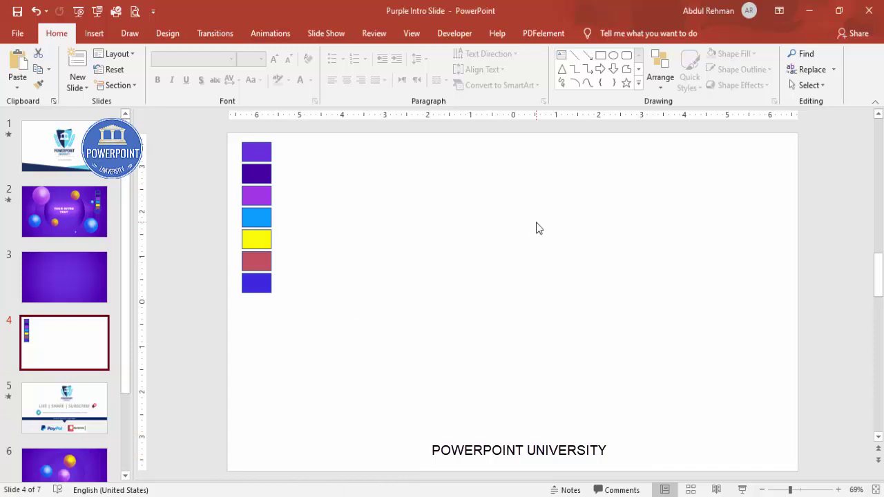
Switch slide 4's background to a gradient fill and delete the two middle gradient stops
right_click(539, 228)
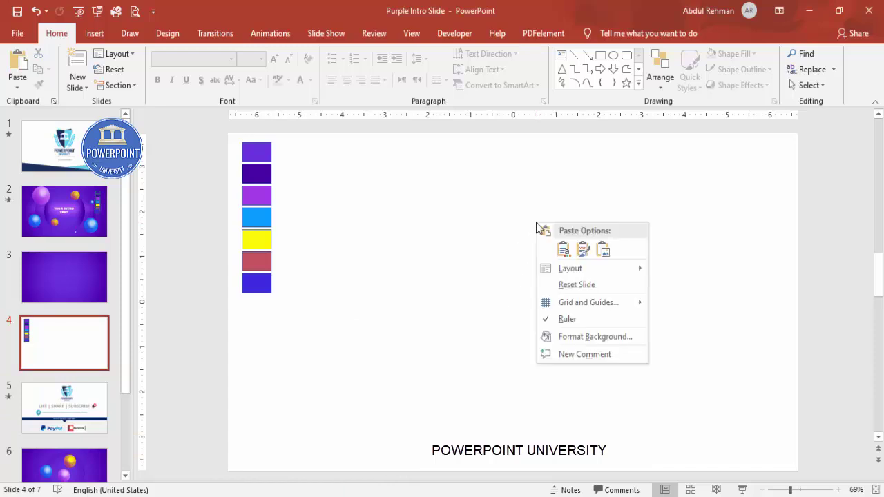
click(588, 337)
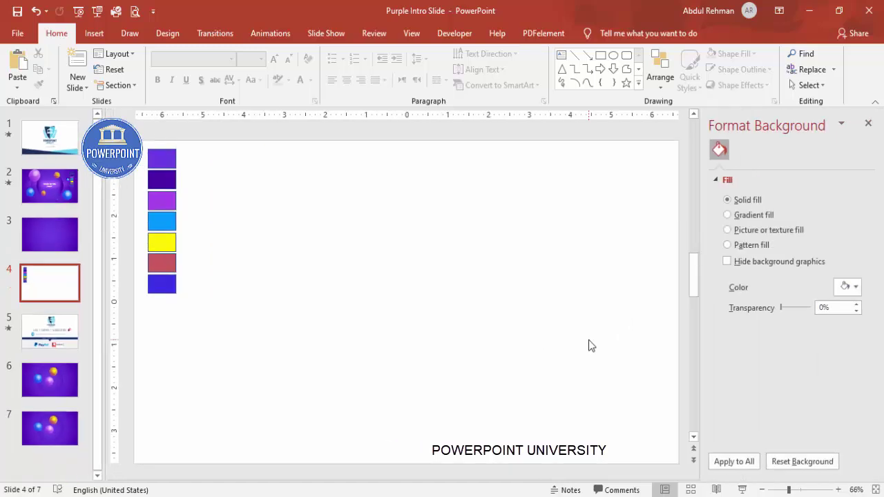
click(745, 216)
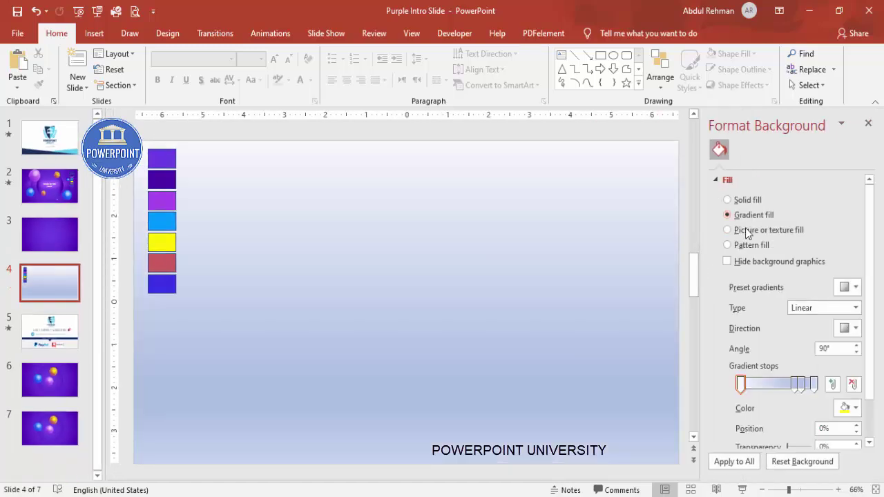
click(800, 384)
click(853, 384)
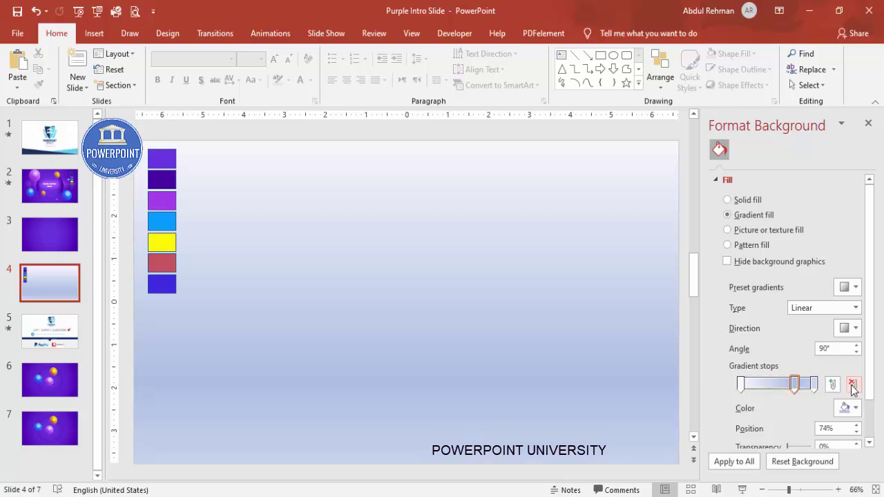
click(854, 384)
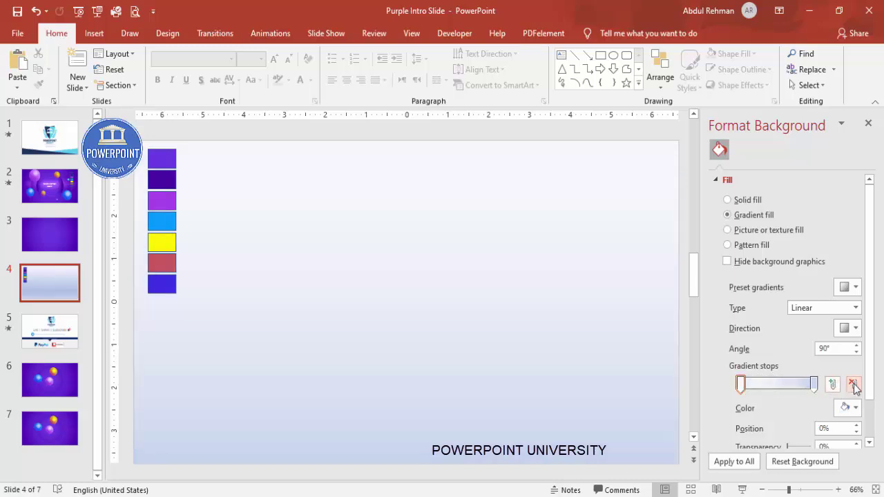
Eyedrop the top purple swatch for the left stop and the dark purple swatch for the right stop
click(742, 384)
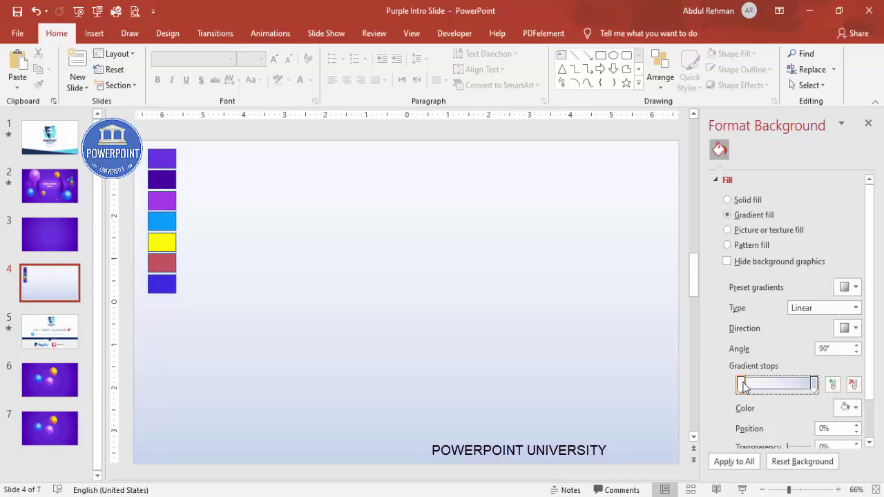
click(847, 408)
click(806, 398)
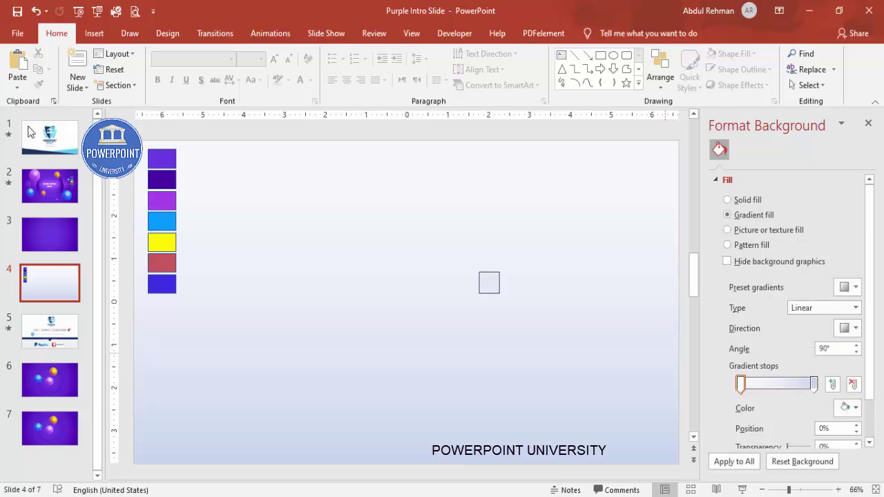
click(166, 150)
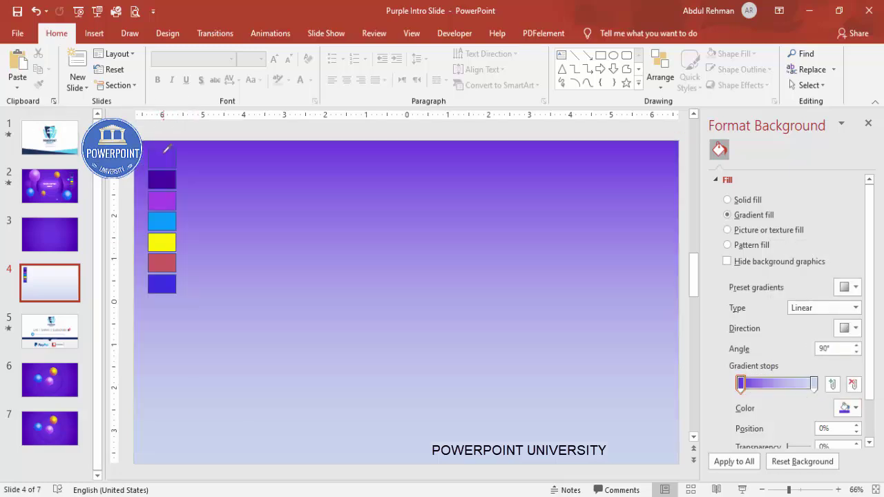
click(813, 385)
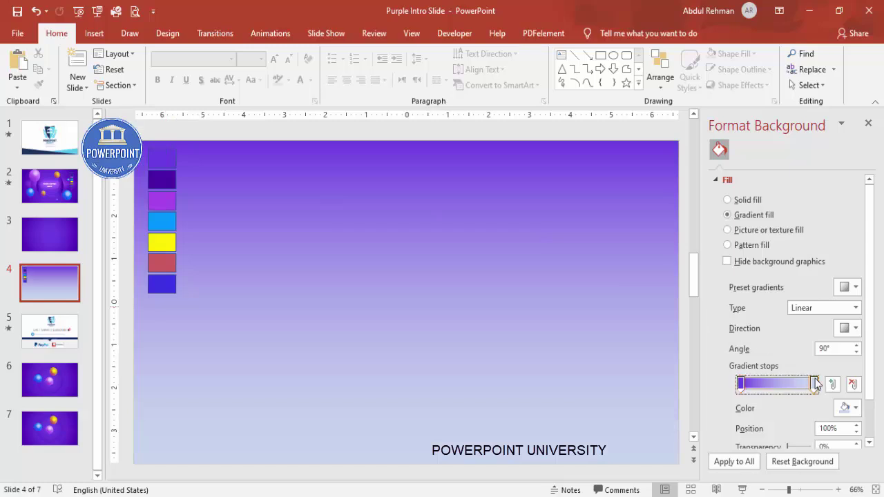
click(846, 408)
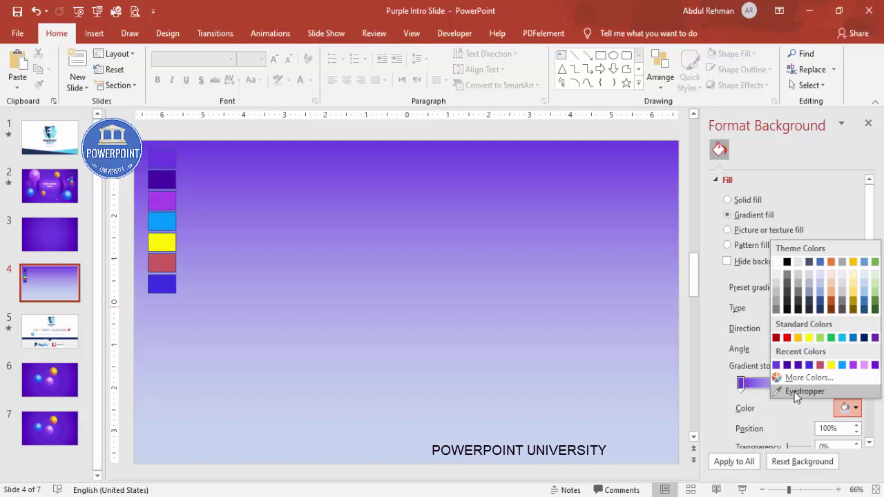
click(795, 393)
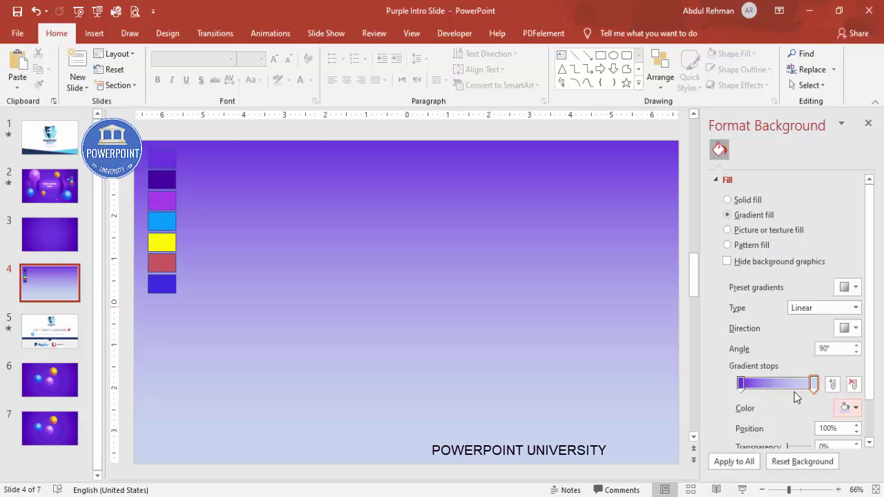
click(168, 181)
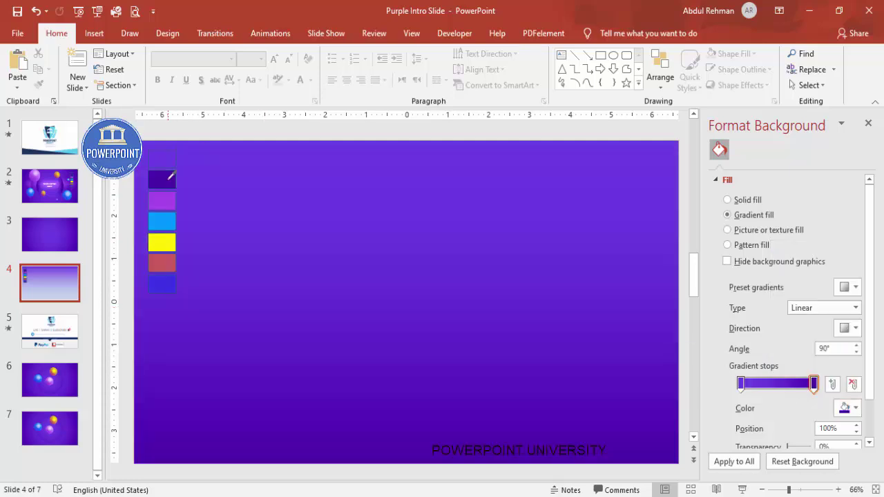
Set the background gradient type to Radial with the From Center direction
click(821, 309)
click(802, 335)
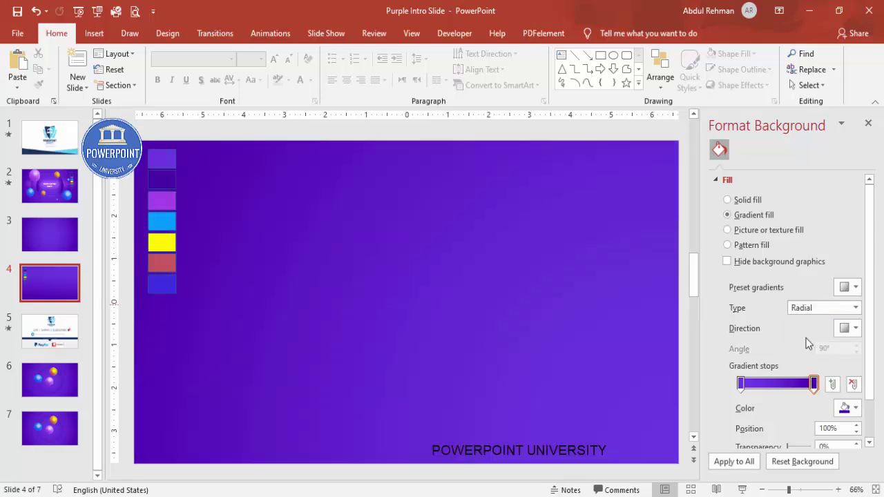
click(848, 328)
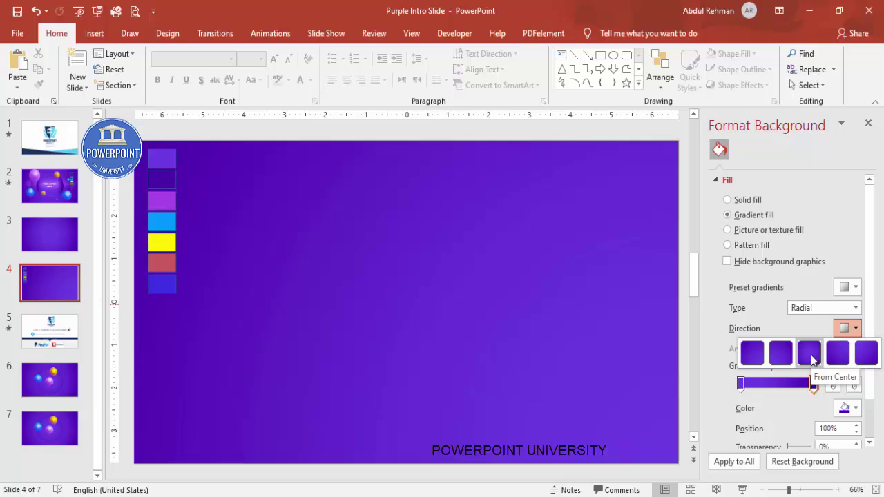
click(810, 354)
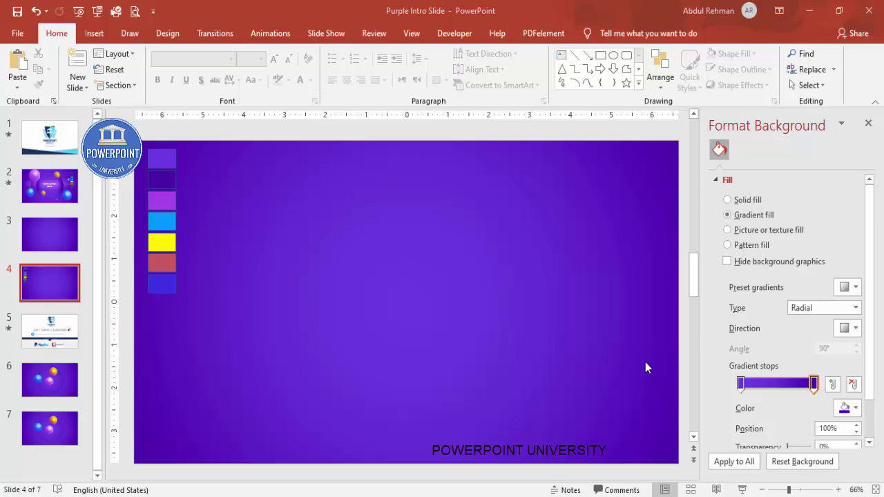
Draw a large circle in the middle of the slide with no outline
click(95, 34)
click(205, 81)
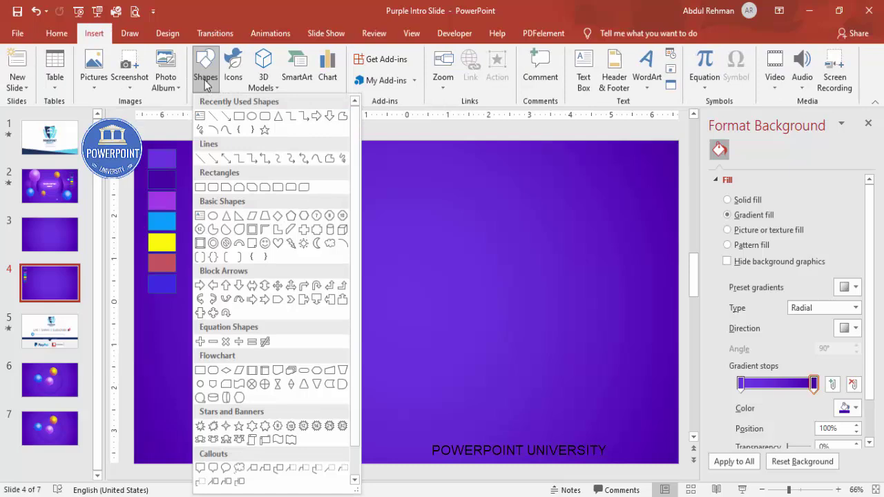
click(214, 217)
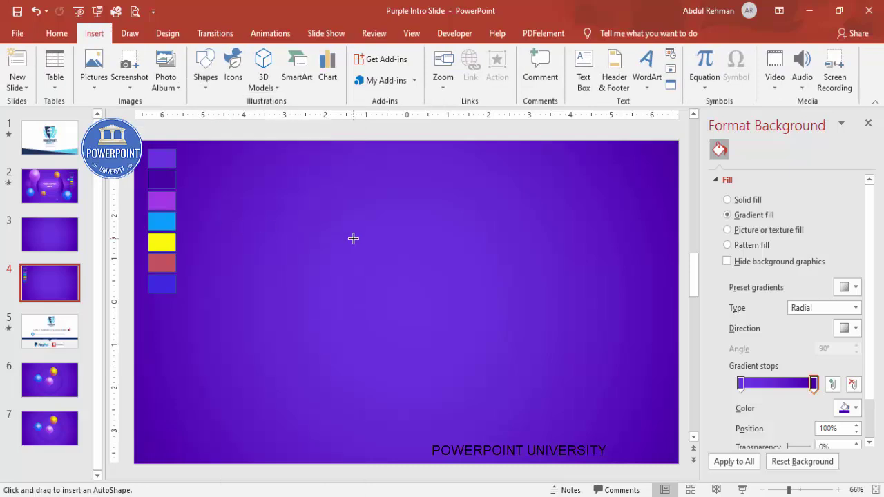
mouse_move(304, 213)
mouse_down()
mouse_move(440, 369)
mouse_move(516, 435)
mouse_up()
click(338, 69)
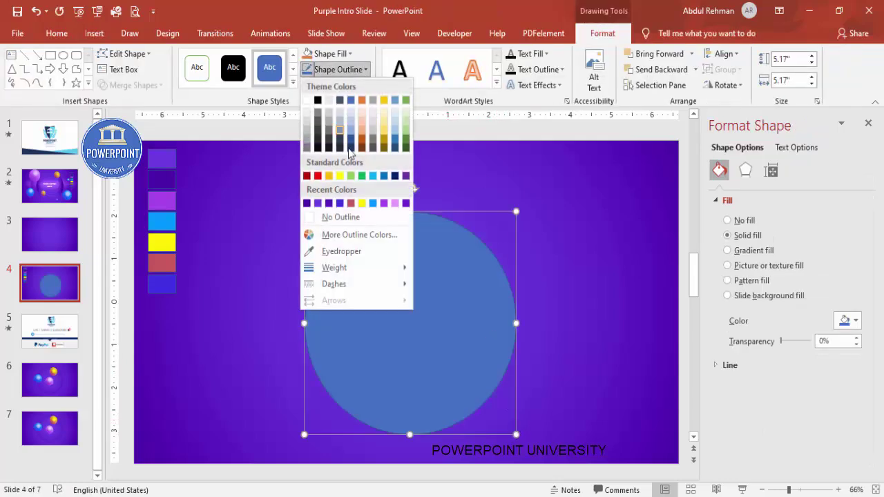
click(358, 219)
Center the circle horizontally and vertically on the slide and give it a gradient fill
click(722, 53)
click(740, 87)
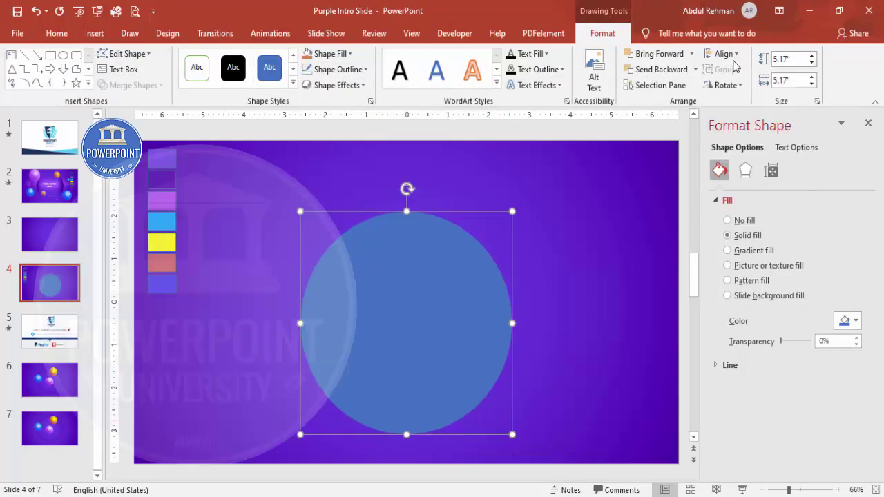
click(722, 53)
click(745, 139)
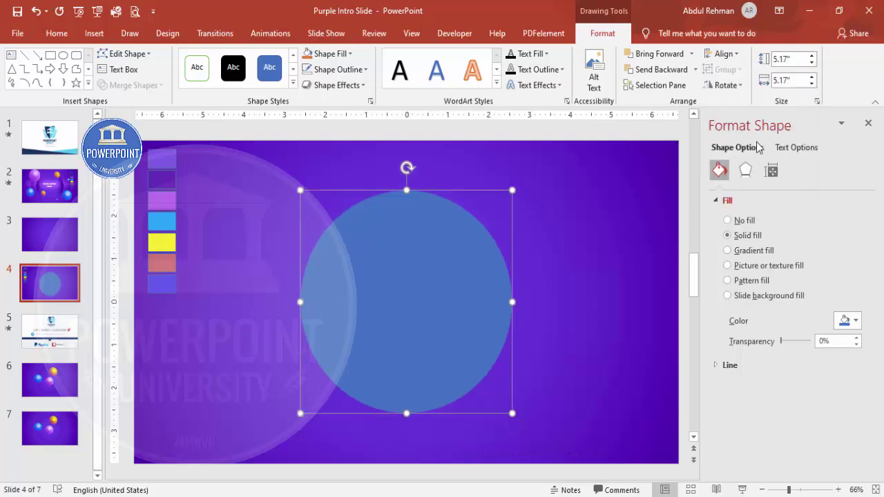
click(750, 252)
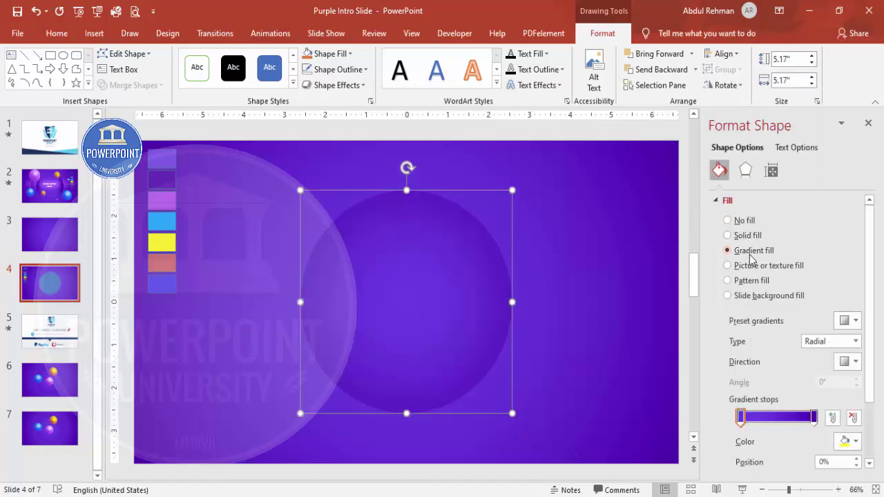
Make the circle's gradient linear with both end stops set to dark purple
click(817, 346)
click(816, 357)
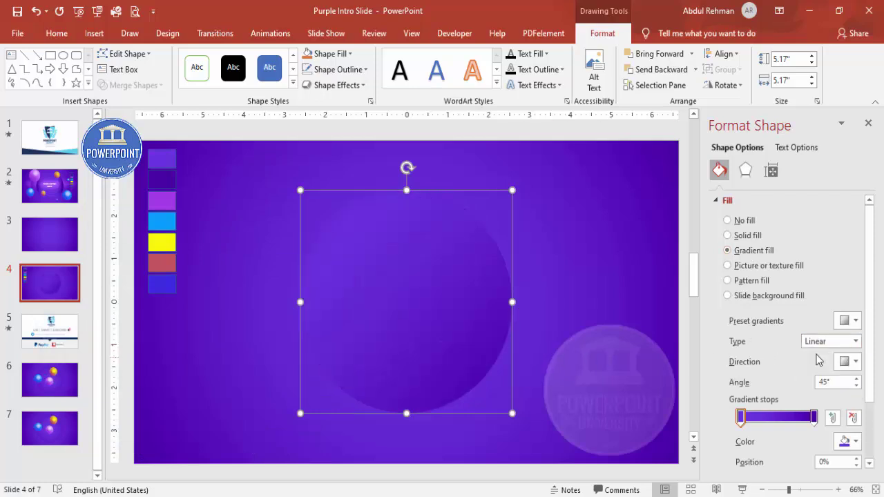
click(741, 417)
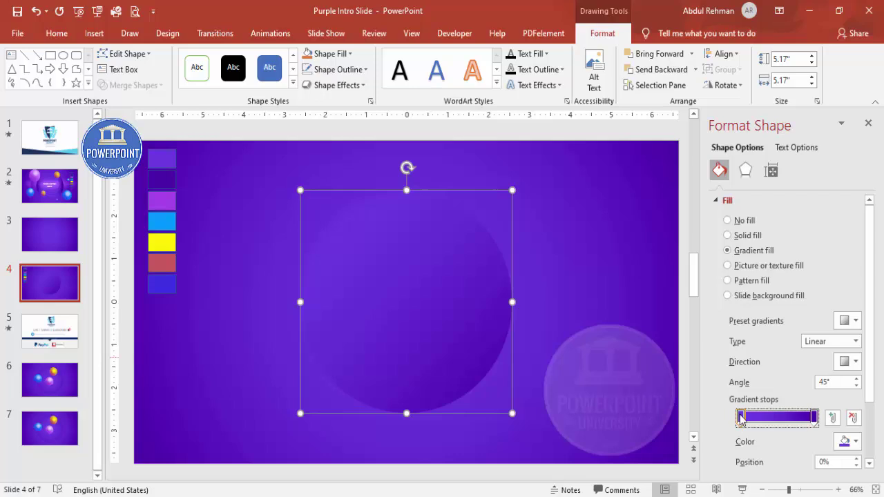
click(844, 442)
click(775, 403)
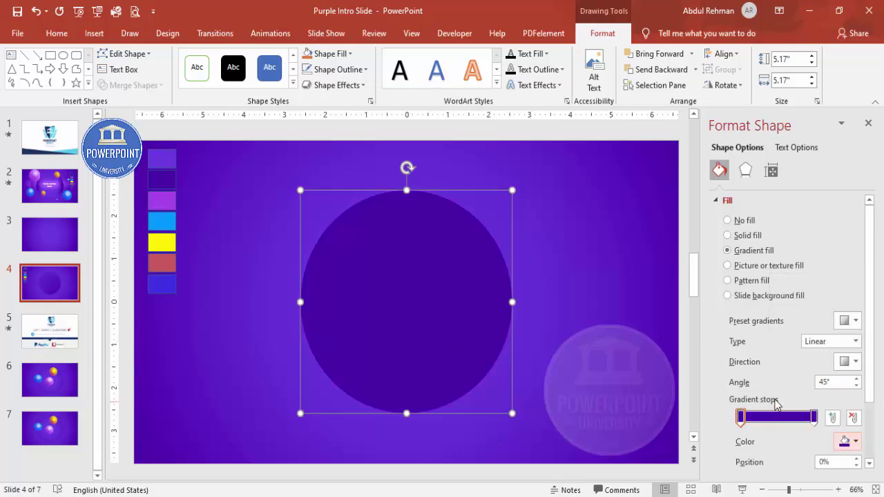
click(814, 416)
click(846, 442)
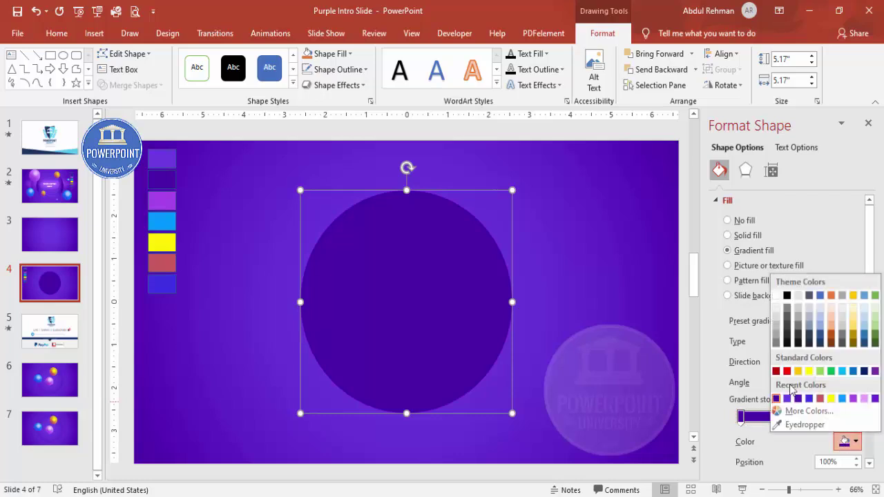
click(778, 400)
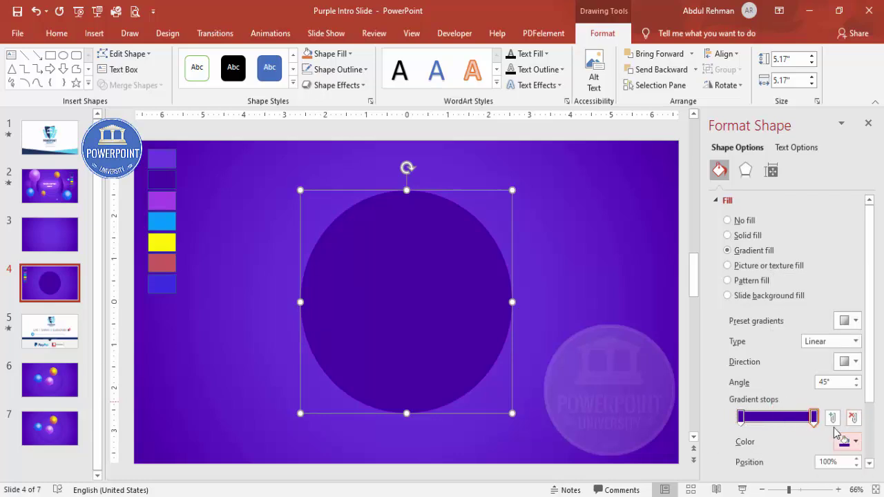
Add gradient stops at 34% and 66% and make both 100% transparent
click(766, 419)
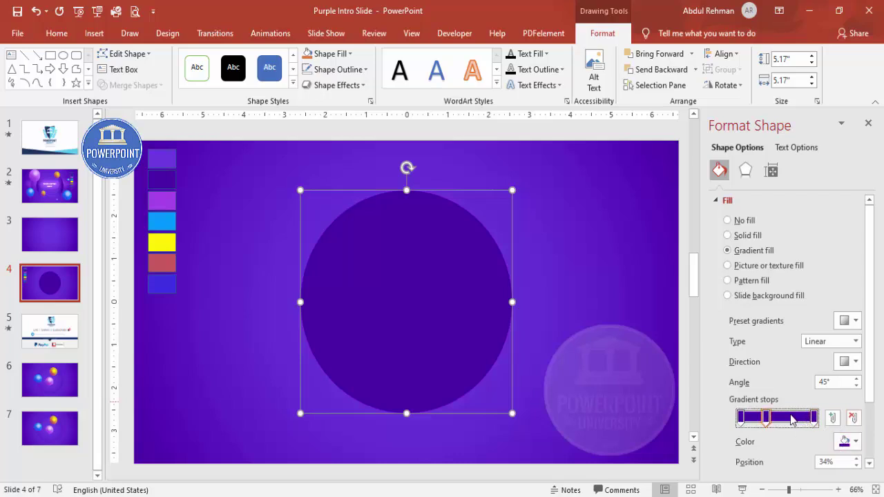
click(791, 419)
drag(875, 385, 875, 424)
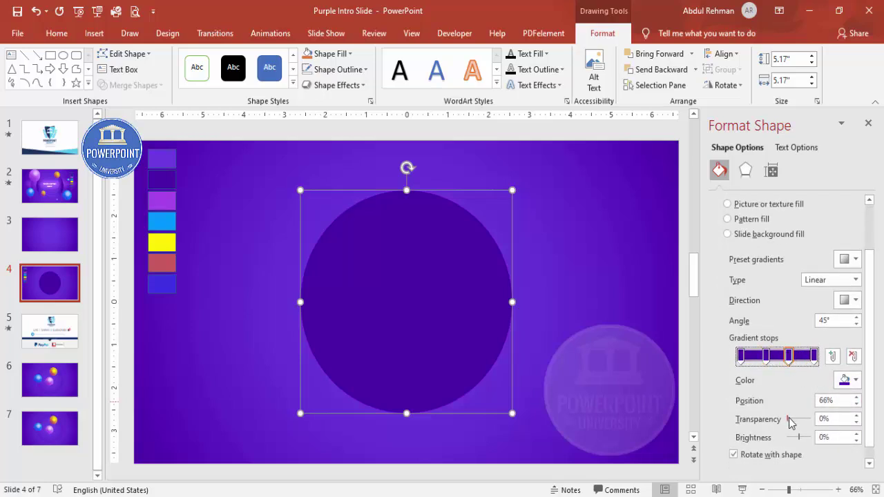
drag(792, 424, 815, 420)
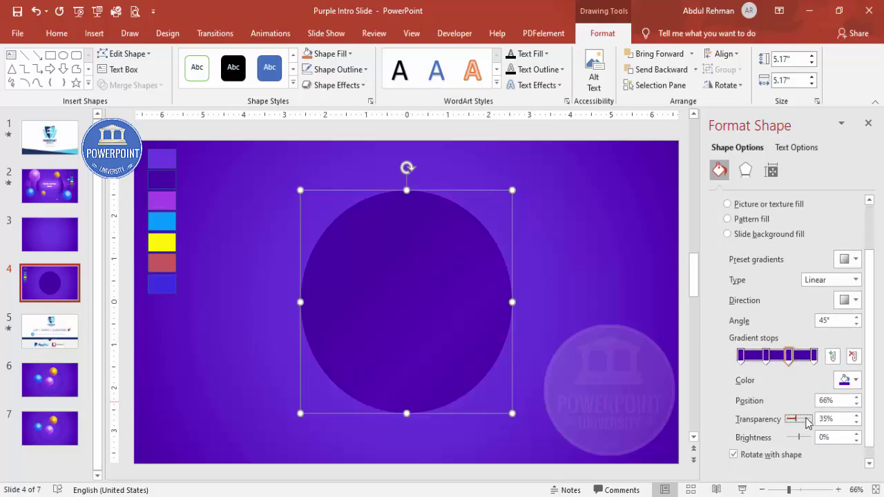
click(766, 358)
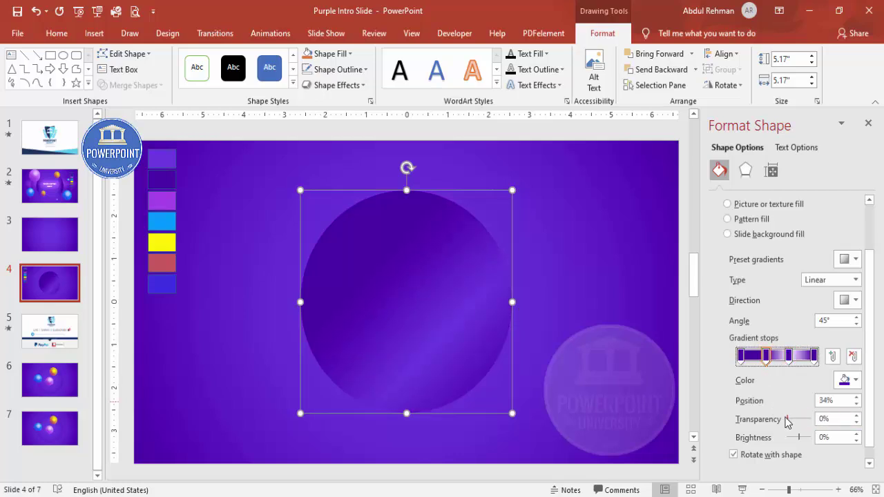
drag(787, 423, 838, 420)
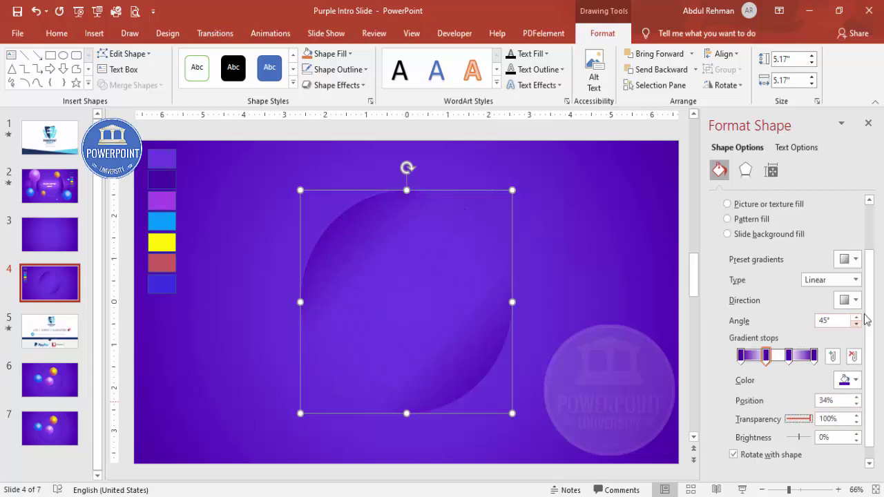
Set the gradient direction to Linear Left (180°) and shift a middle stop slightly left
click(849, 300)
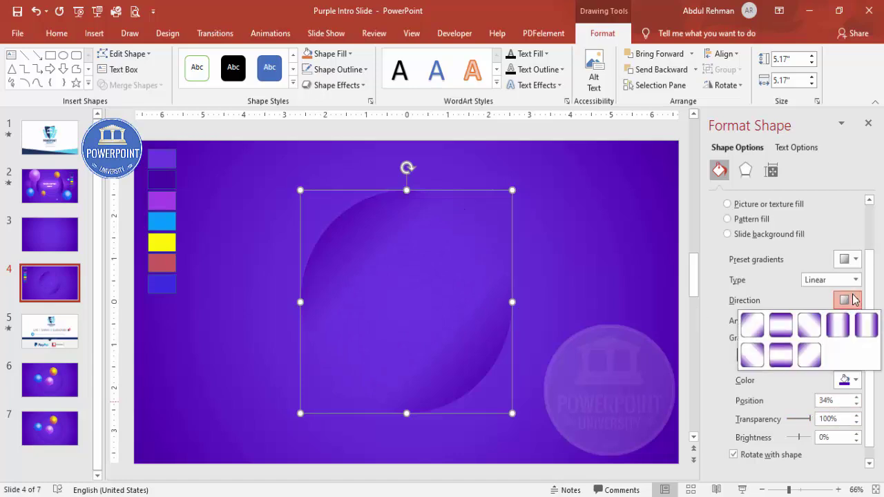
click(866, 326)
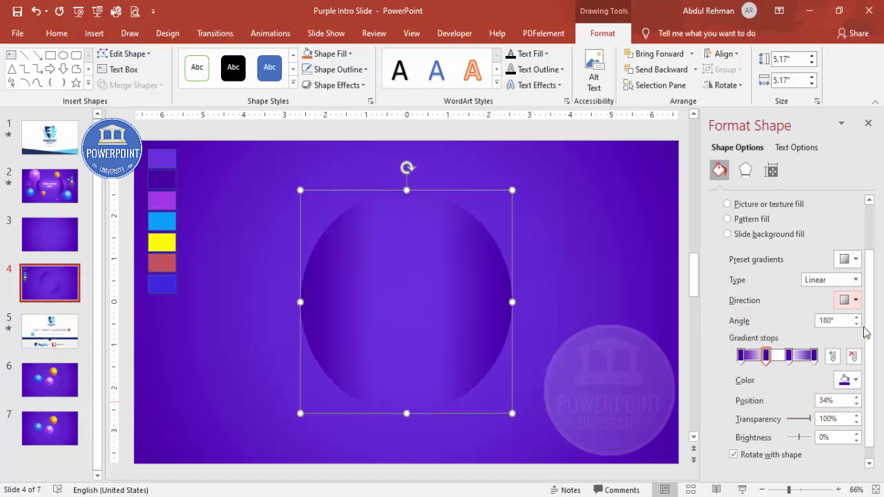
click(744, 356)
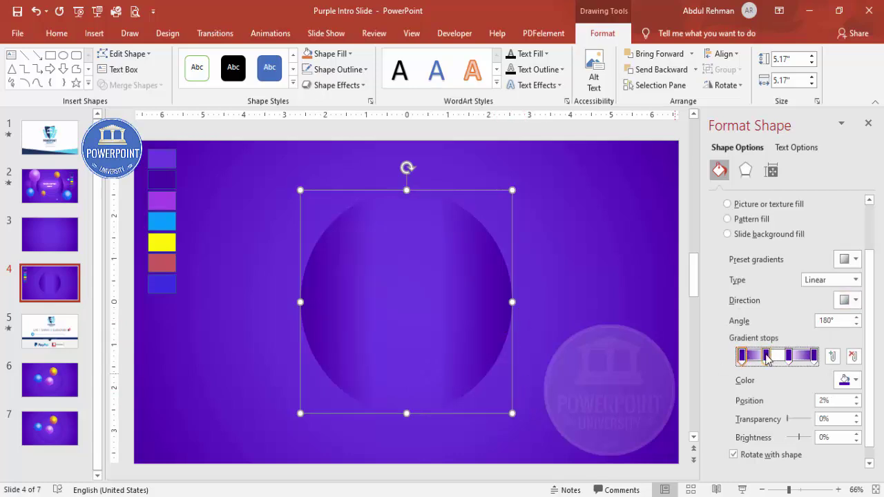
drag(767, 358, 792, 360)
Duplicate the gradient circle up and to the right, then enlarge the copy
click(591, 293)
click(438, 283)
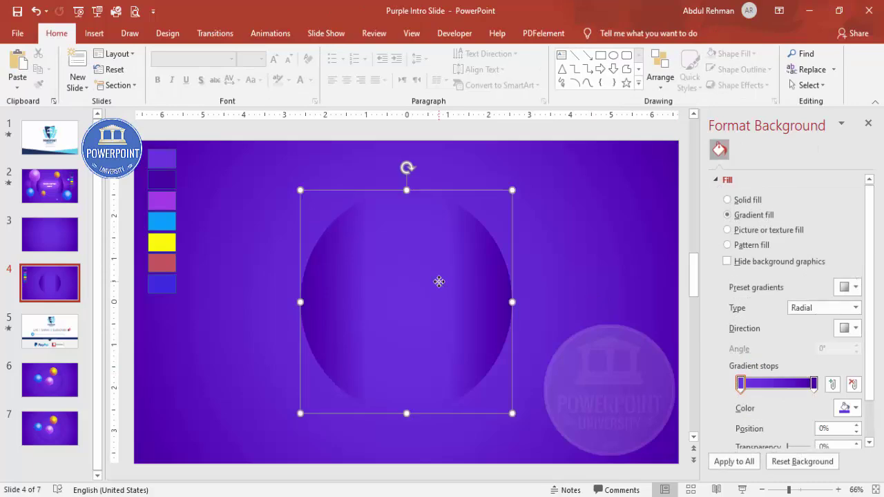
click(491, 323)
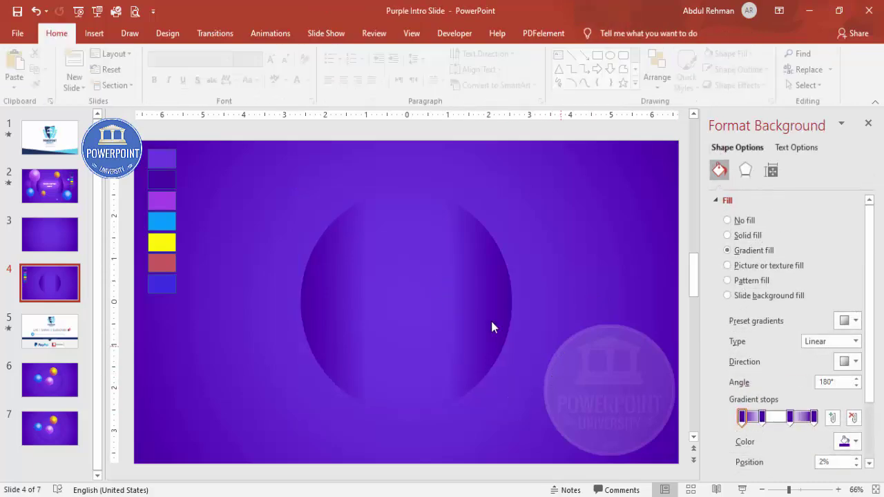
click(501, 297)
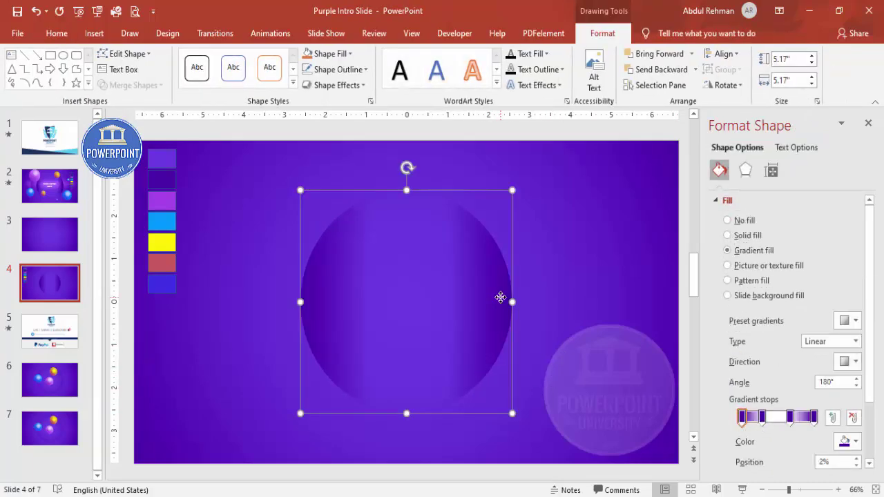
drag(499, 300, 539, 280)
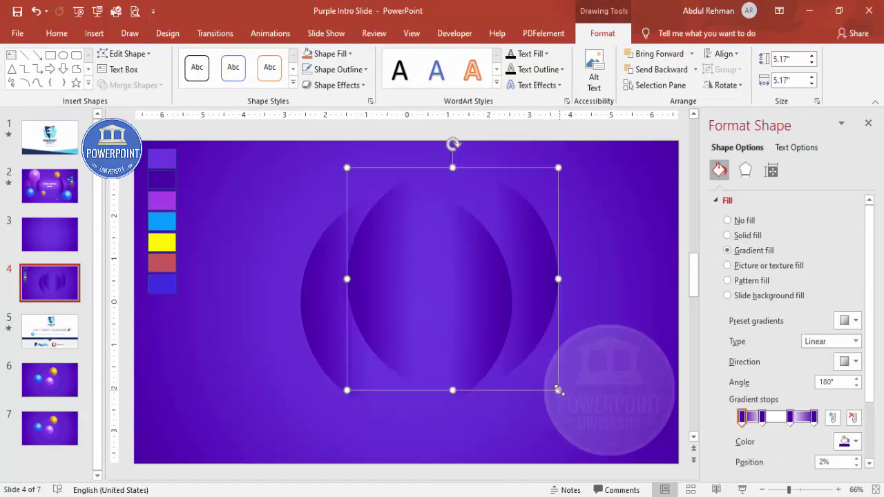
drag(558, 390, 606, 415)
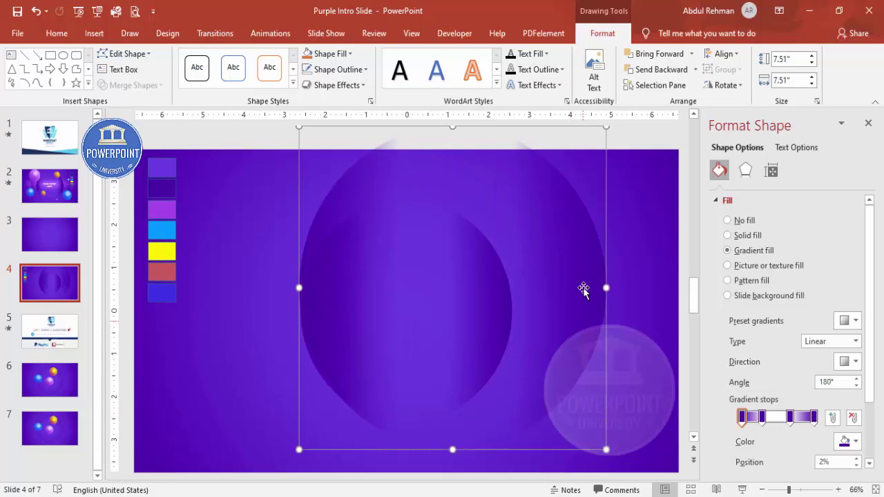
Align the large circle to the slide's center and top, and send it to the back
click(711, 59)
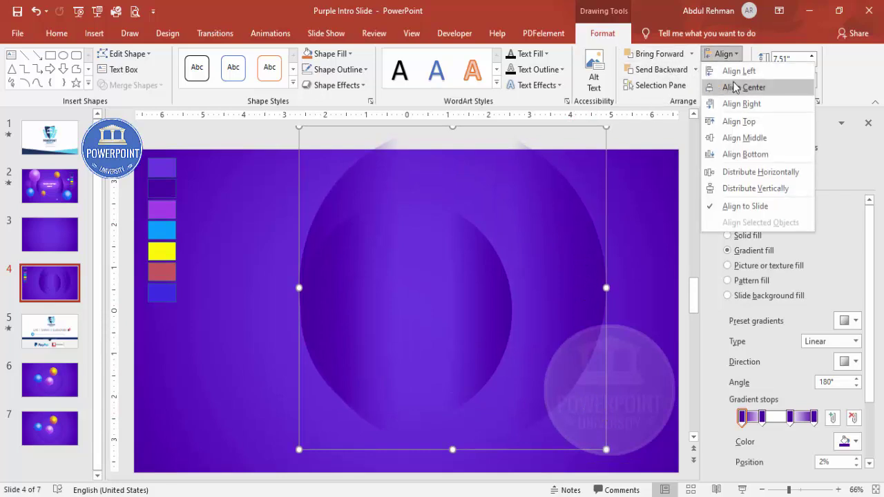
click(727, 87)
click(722, 54)
click(727, 121)
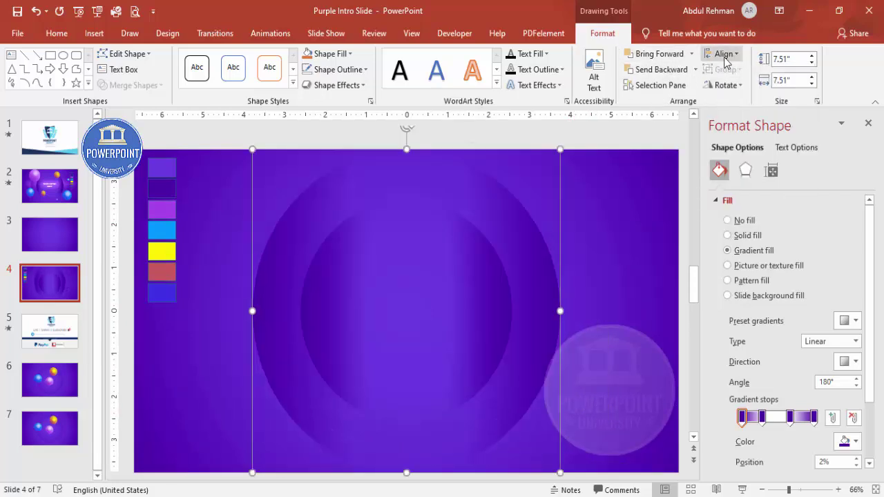
click(696, 69)
click(660, 103)
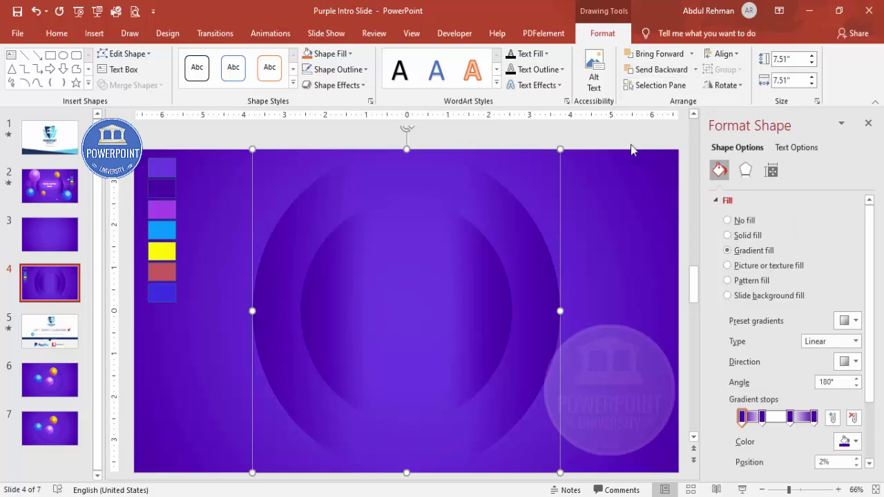
click(612, 239)
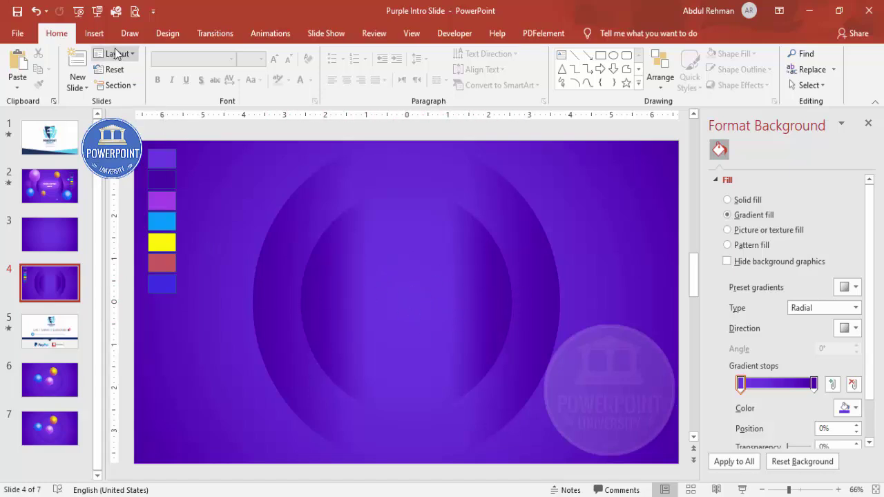
Draw a wide oval across the circles' centre and adjust its position and size
click(94, 34)
click(204, 73)
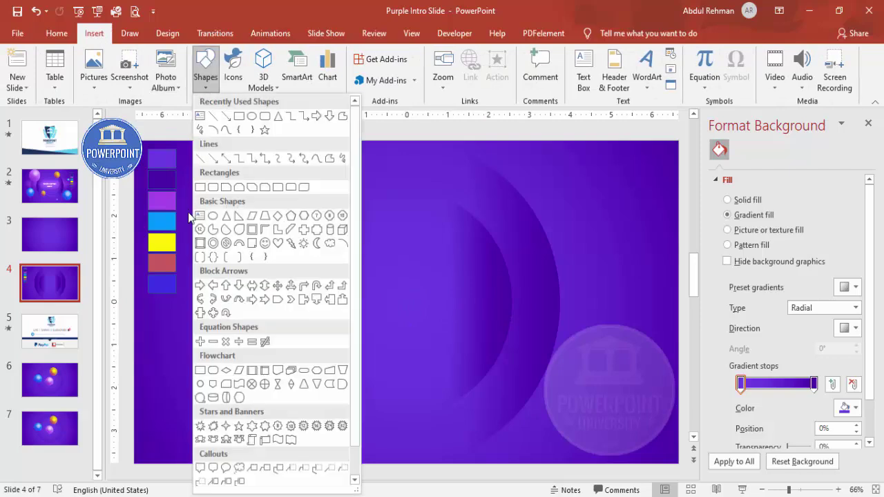
click(214, 217)
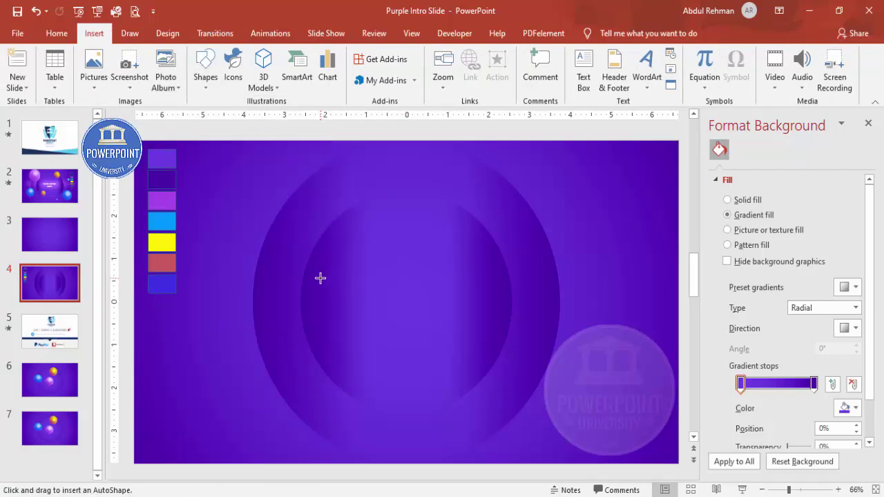
drag(320, 277, 550, 339)
drag(519, 311, 488, 309)
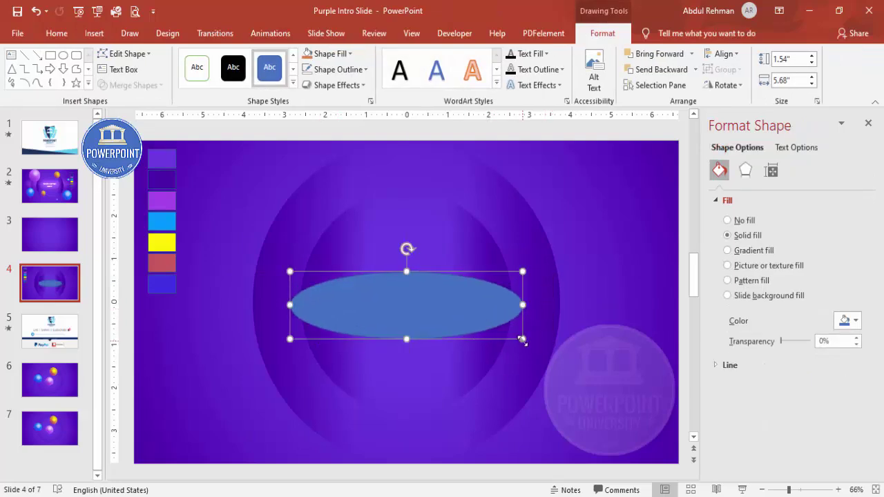
drag(522, 339, 534, 352)
Remove the oval's outline and fill it with a purple sampled from the slide
click(337, 69)
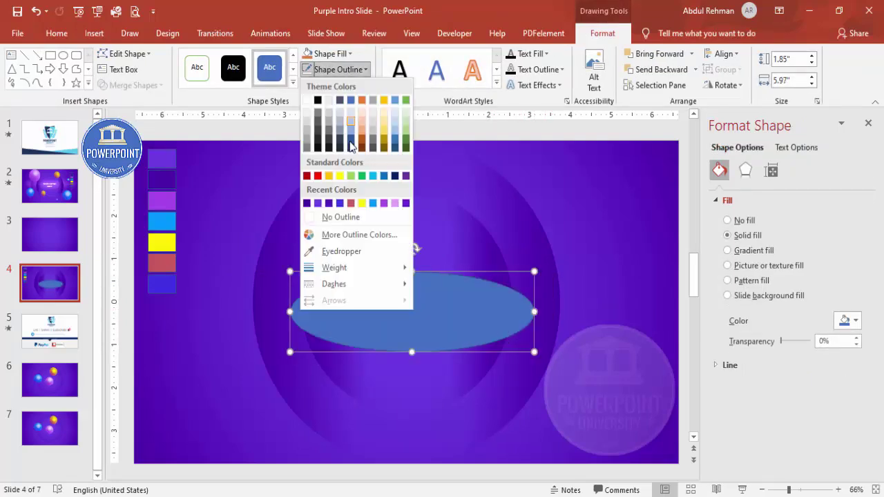
click(361, 216)
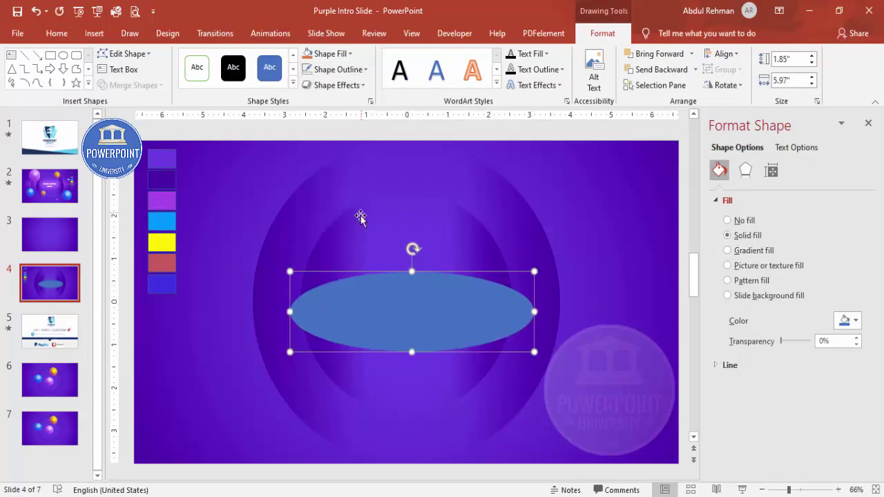
click(330, 54)
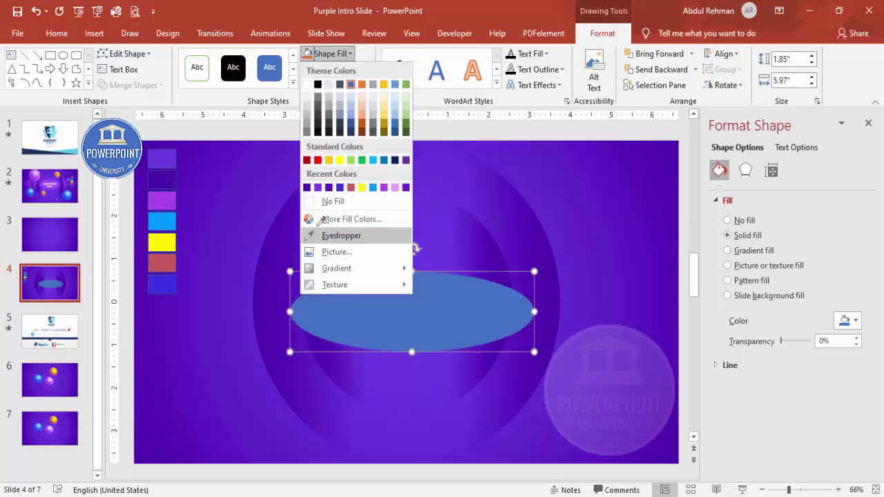
click(341, 236)
click(162, 201)
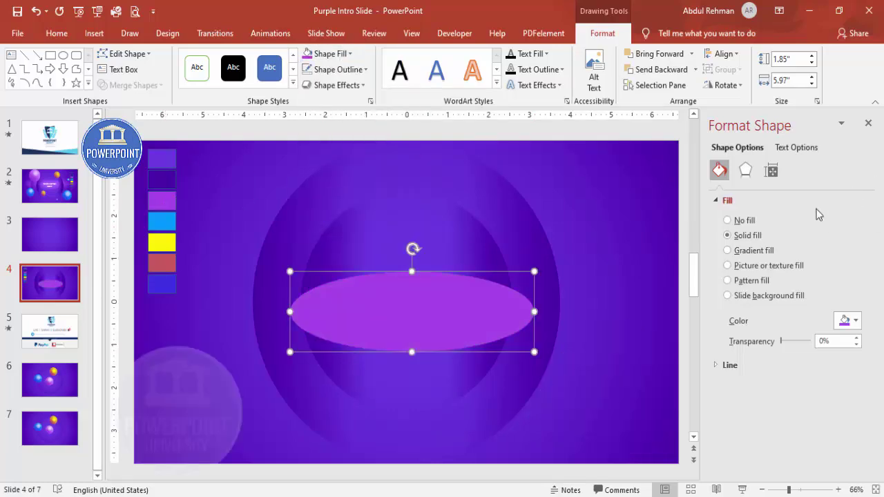
Give the oval soft edges of 24 pt
click(747, 171)
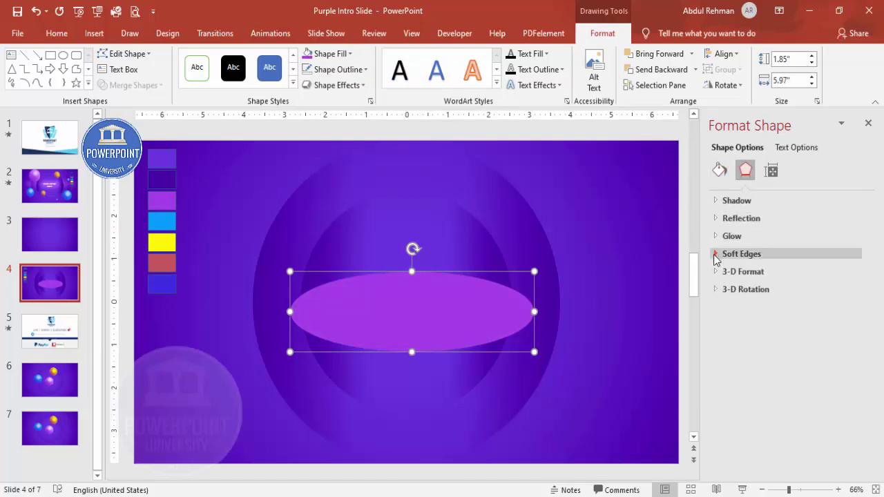
click(716, 255)
click(856, 290)
click(856, 290)
click(857, 290)
click(857, 290)
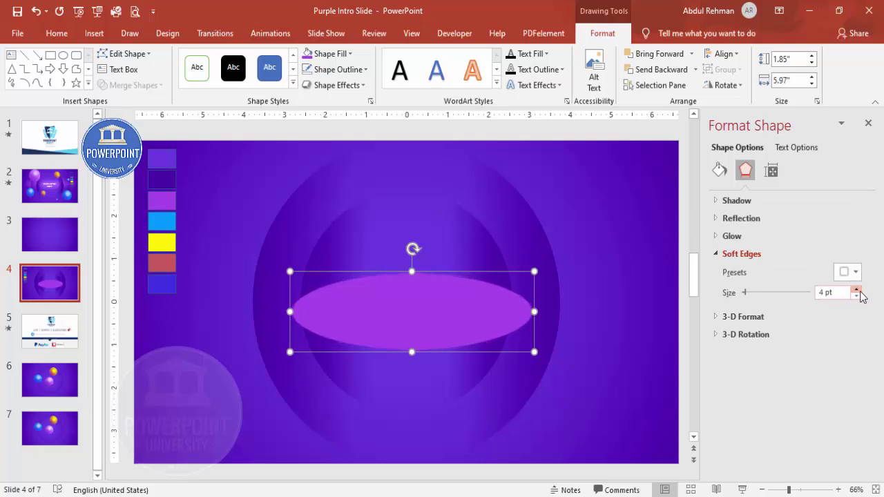
click(857, 290)
click(857, 290)
click(857, 290)
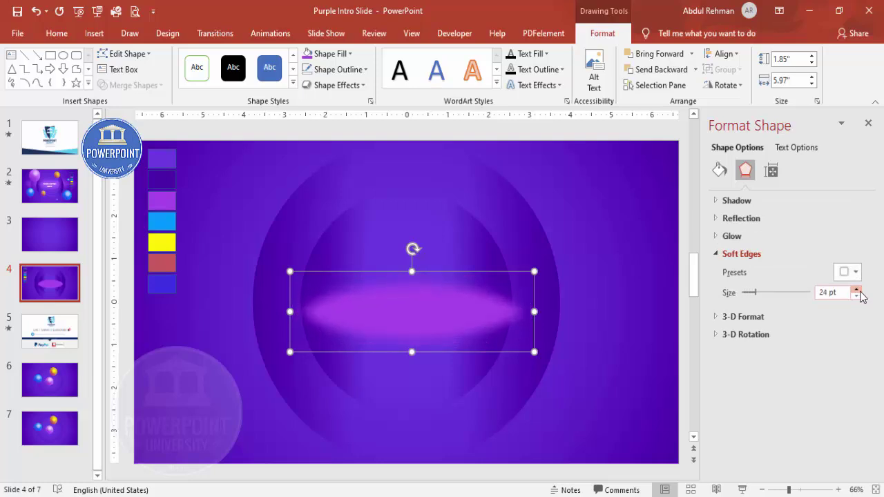
click(856, 290)
click(856, 290)
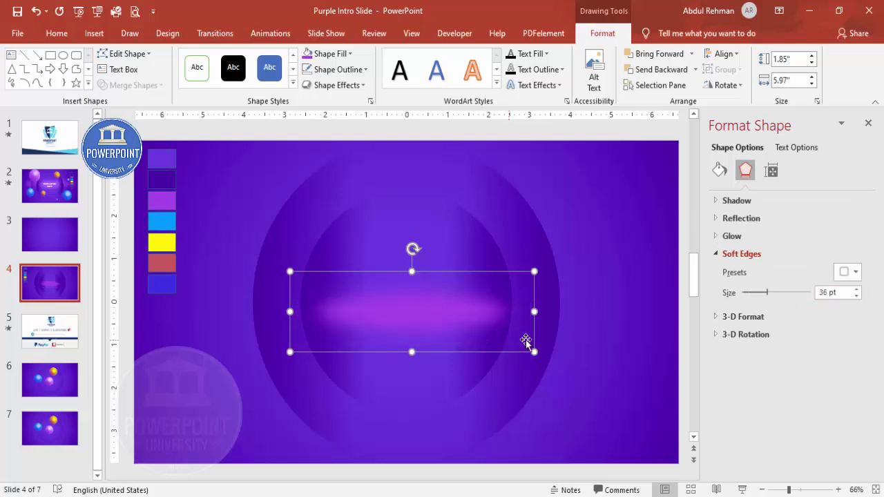
Enlarge and reposition the glow band, raising its soft edges to about 61 pt
drag(534, 351, 555, 378)
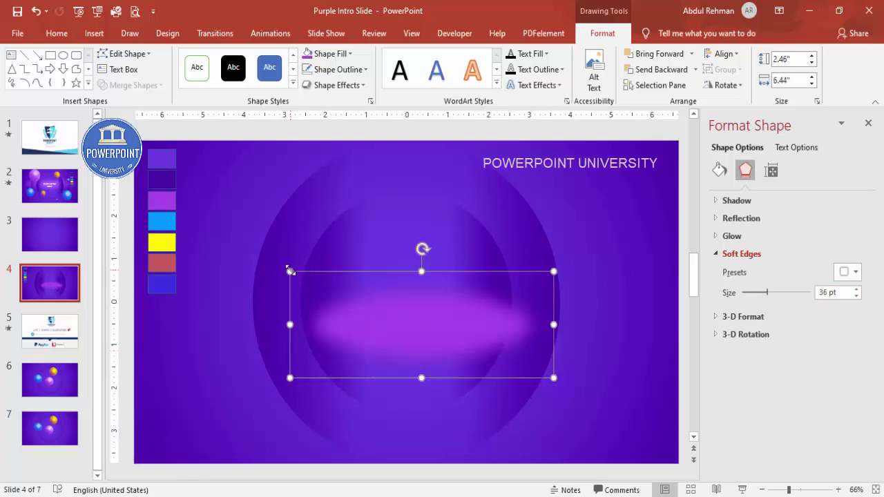
drag(290, 271, 276, 252)
drag(382, 289, 367, 280)
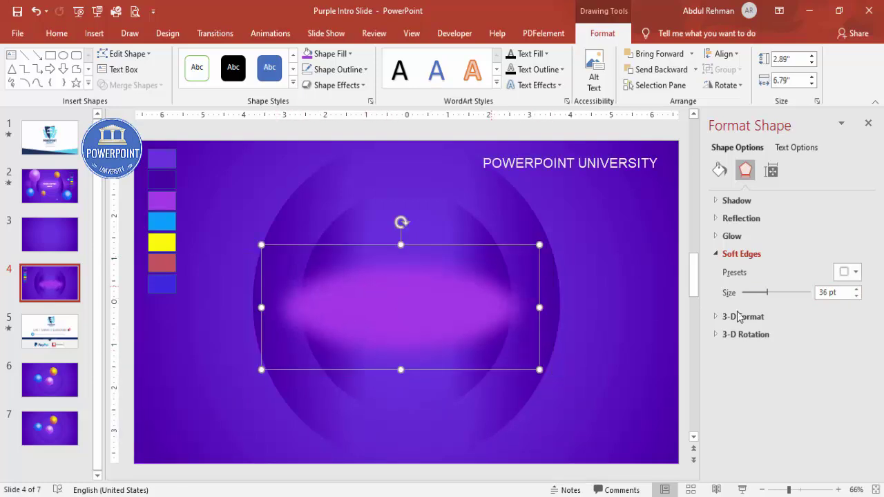
click(856, 289)
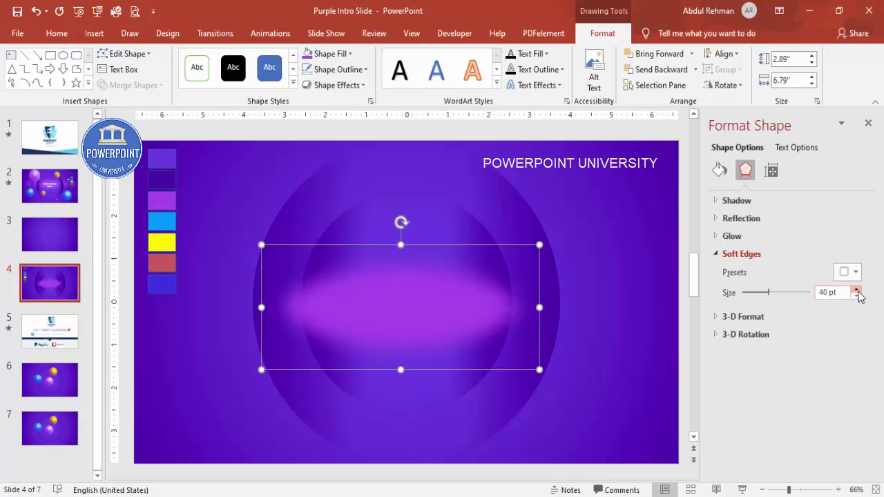
drag(859, 291, 858, 291)
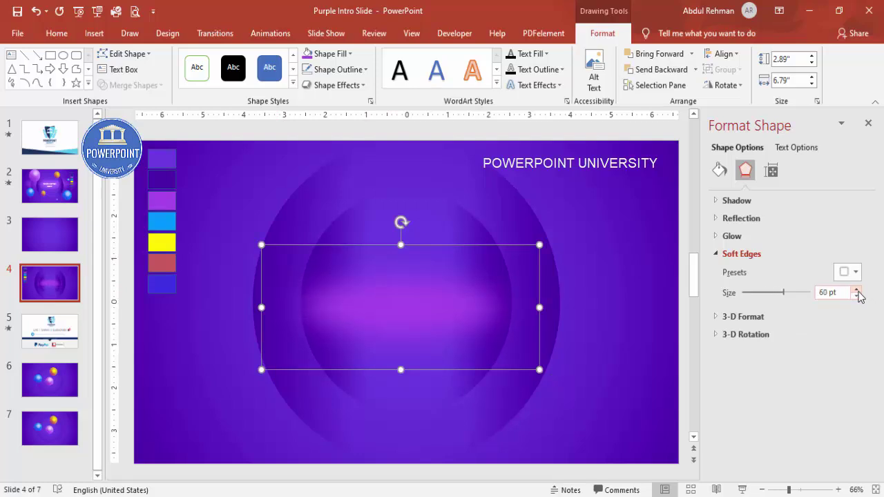
click(858, 291)
drag(428, 312, 432, 306)
click(585, 258)
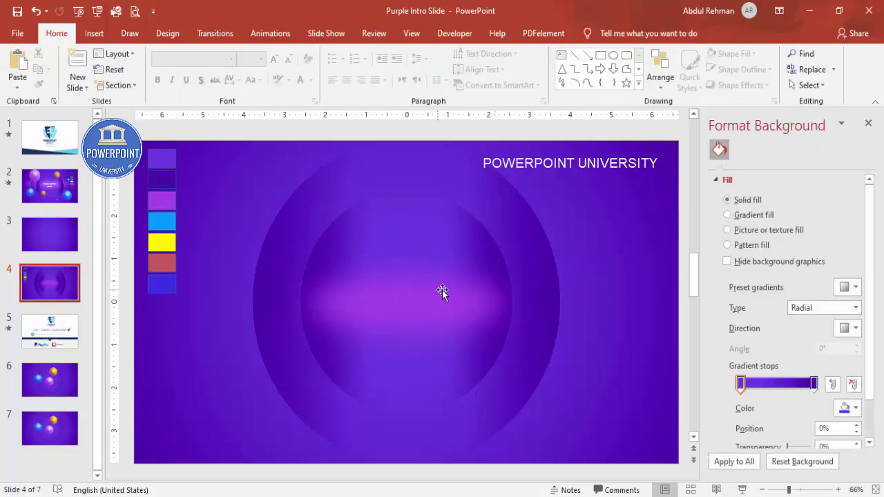
Set the large circle's first gradient stop to 36% transparency and add soft edges
click(543, 271)
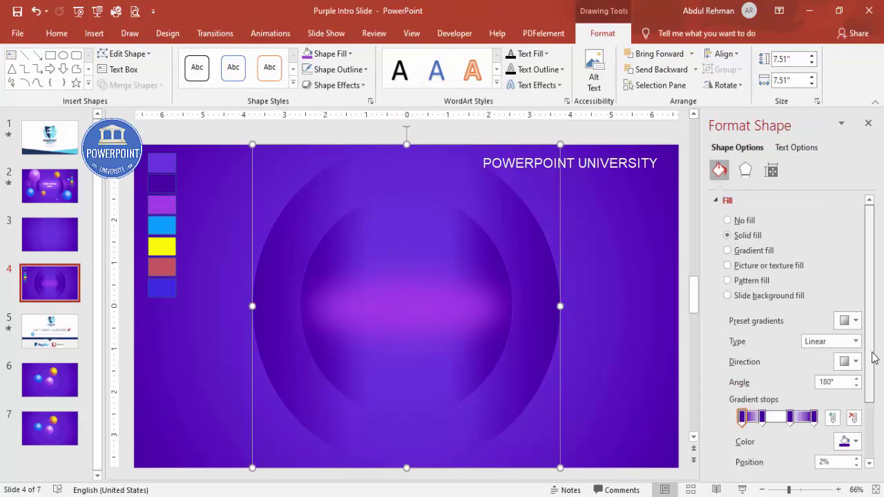
scroll(869, 359, down, 2)
click(742, 362)
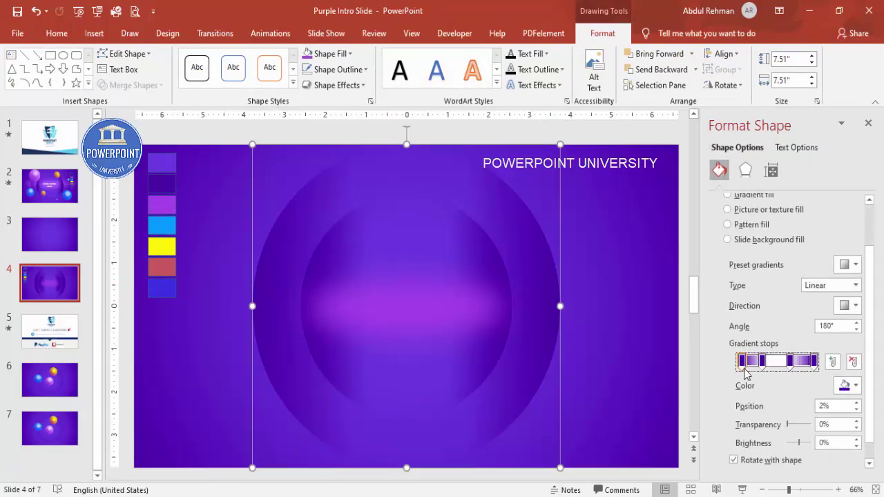
mouse_move(788, 427)
mouse_down()
mouse_move(797, 425)
mouse_move(789, 424)
mouse_up()
click(813, 362)
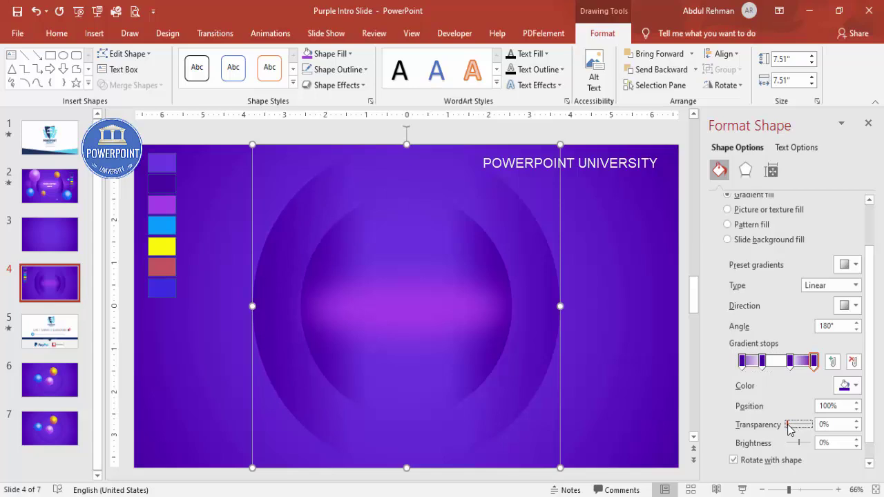
click(745, 171)
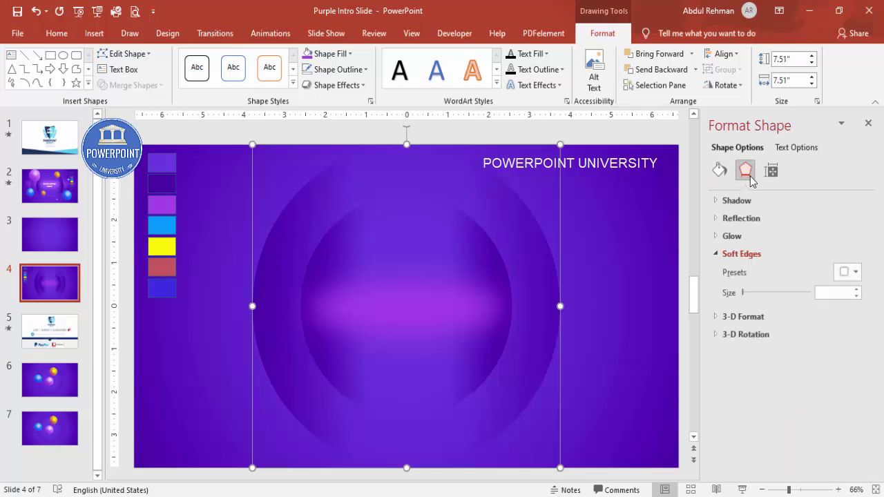
click(858, 291)
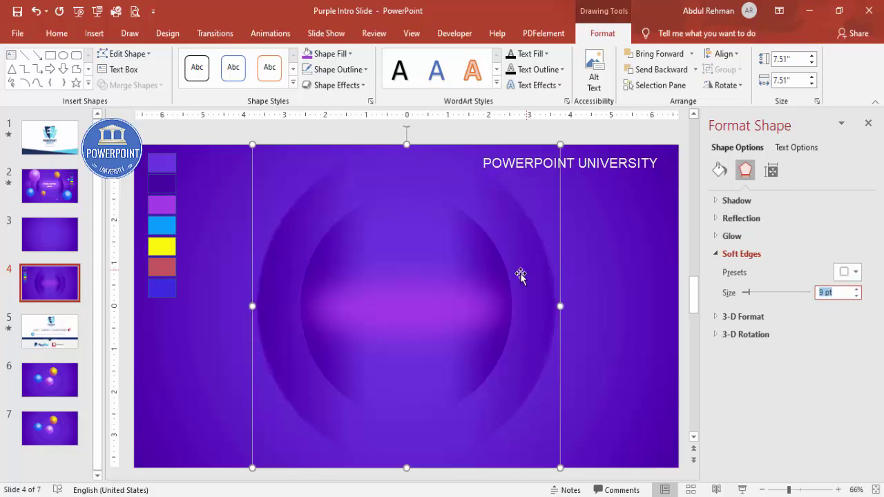
Give the inner circle soft edges of about 7 pt
click(509, 255)
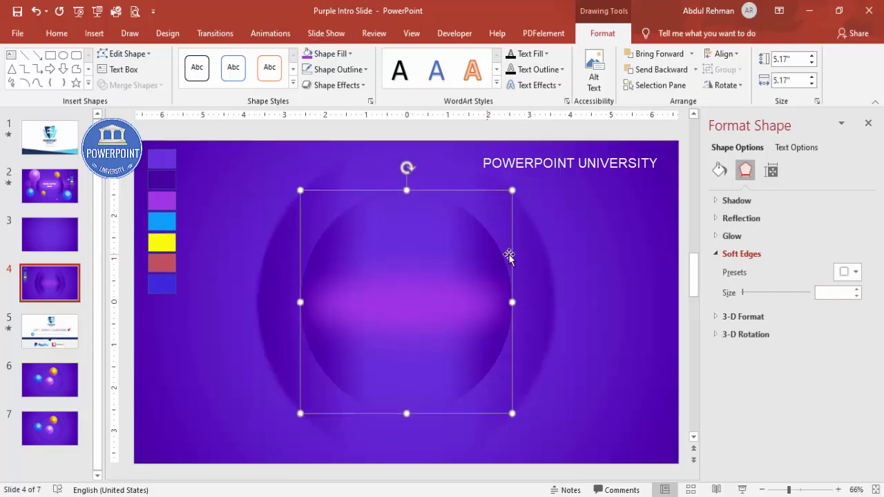
click(857, 290)
click(858, 289)
click(857, 290)
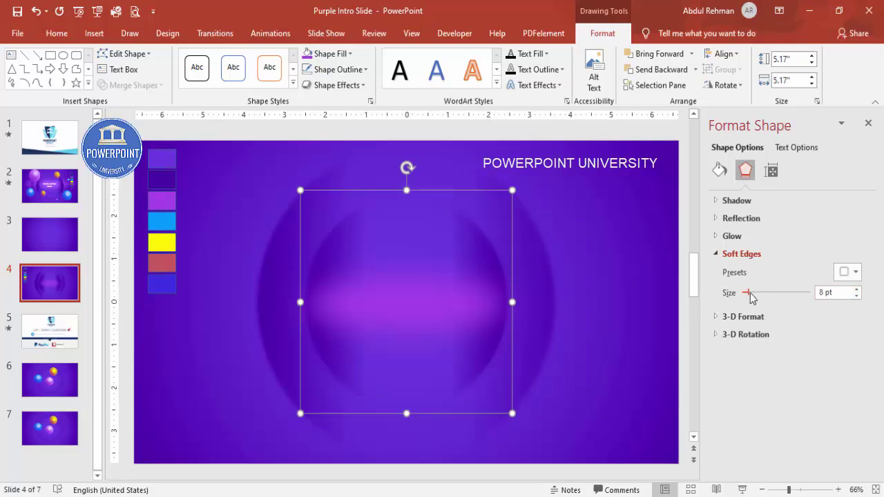
drag(752, 297, 717, 295)
click(626, 236)
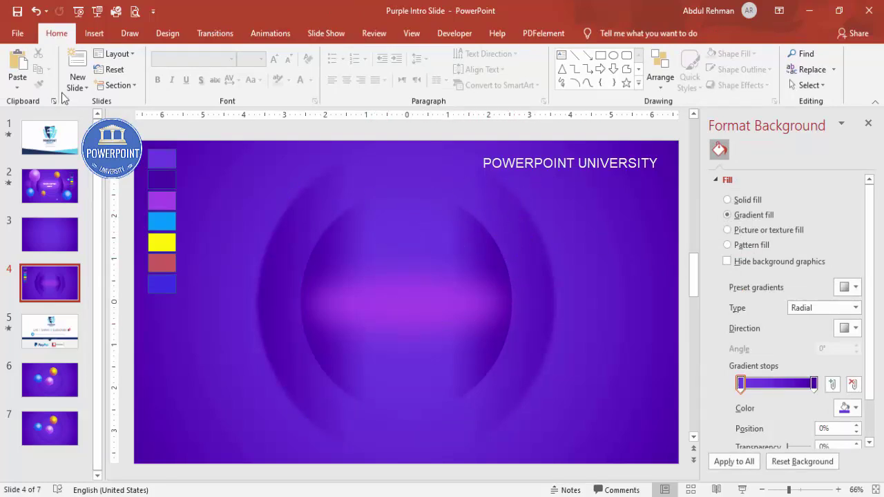
Draw a small outline-free circle at the slide's upper right
click(95, 34)
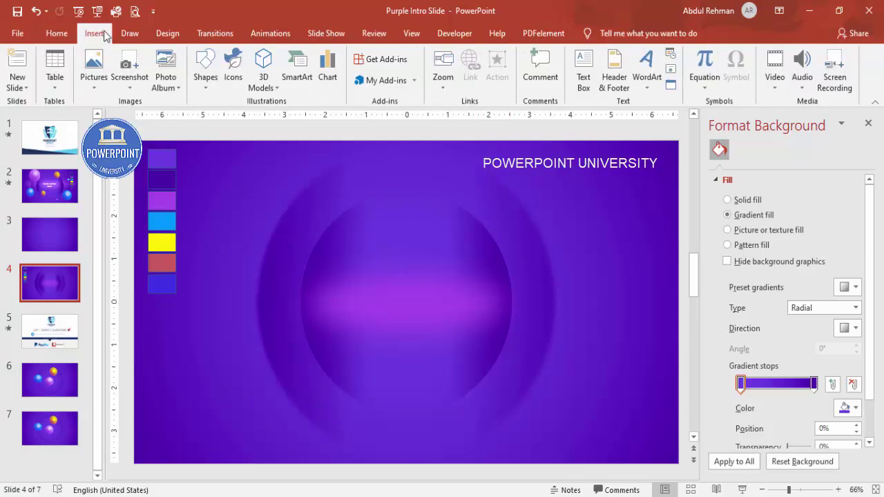
click(204, 73)
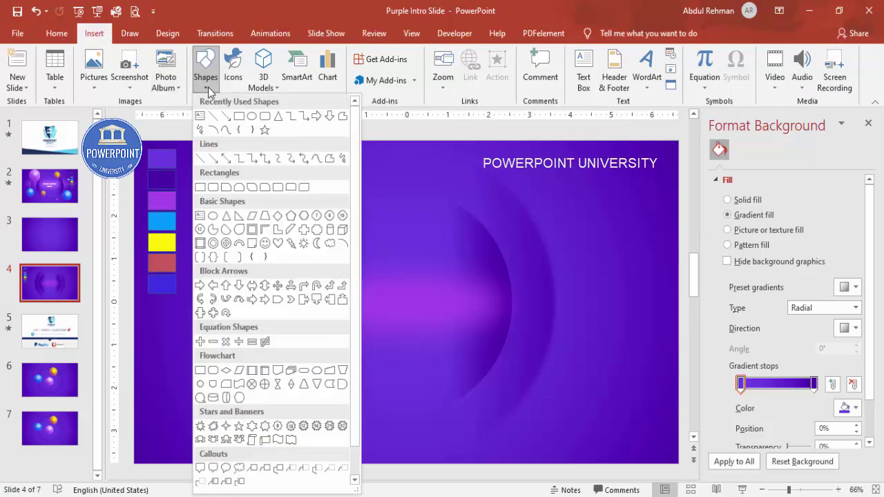
click(213, 217)
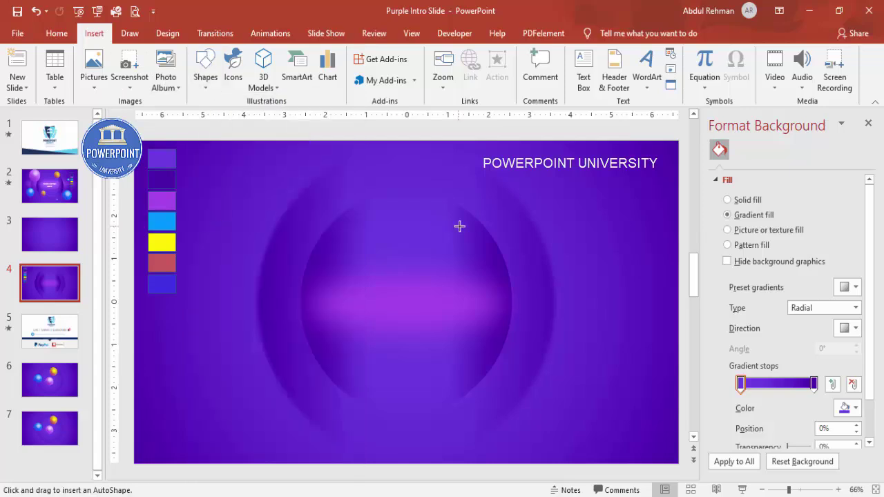
drag(523, 185, 607, 270)
click(355, 70)
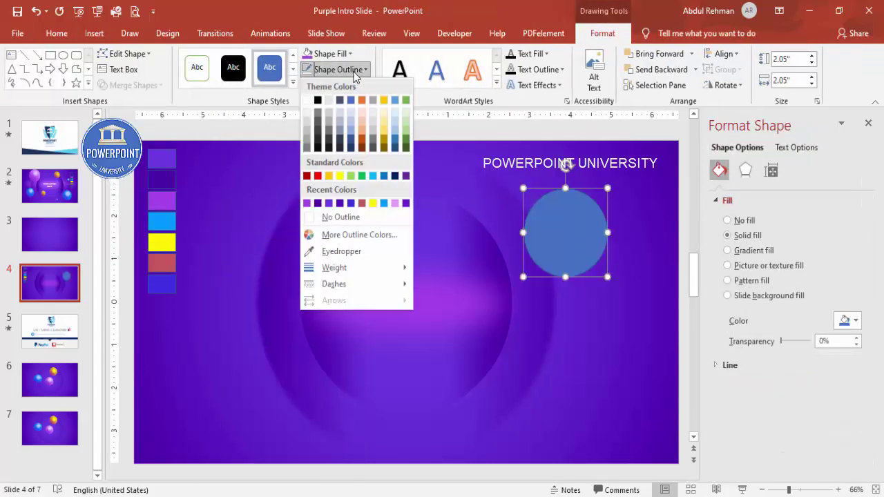
click(345, 219)
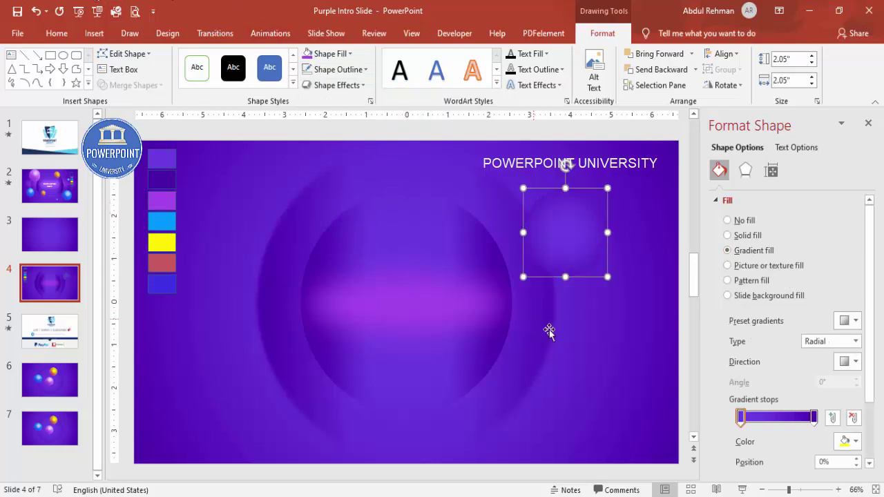
Eyedrop the red swatch for the first gradient stop and make the gradient linear
click(853, 442)
click(804, 424)
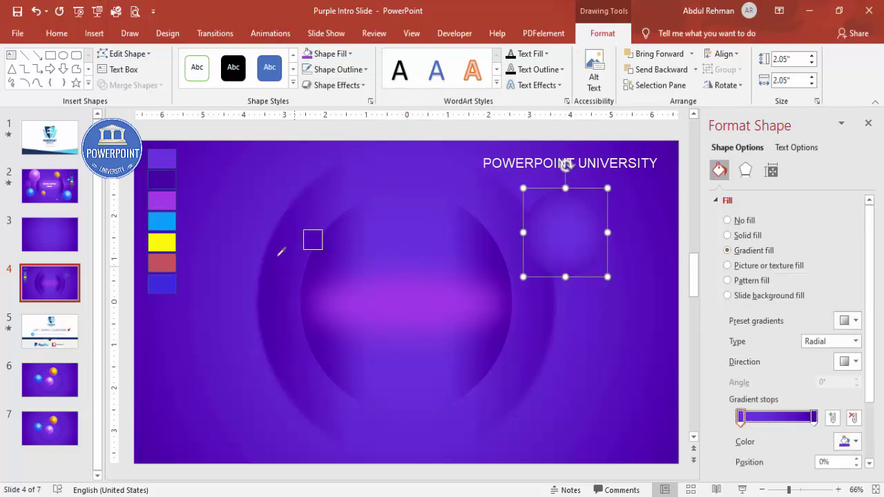
click(173, 256)
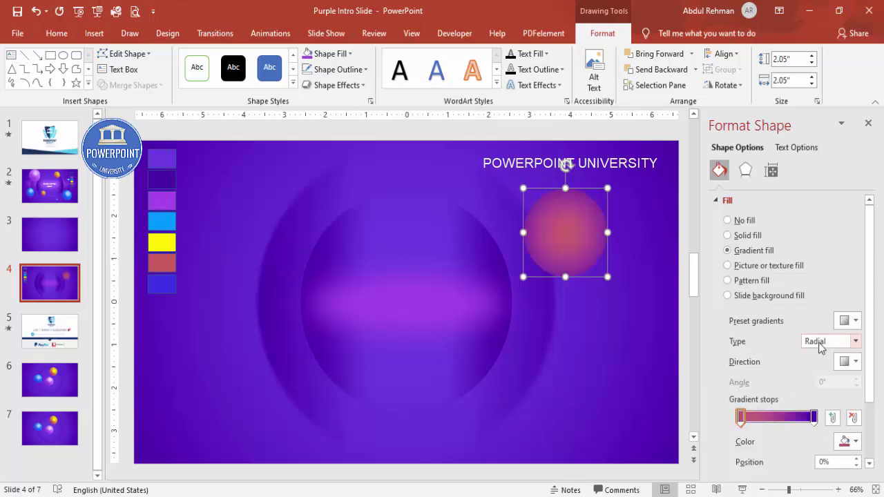
click(854, 341)
click(819, 354)
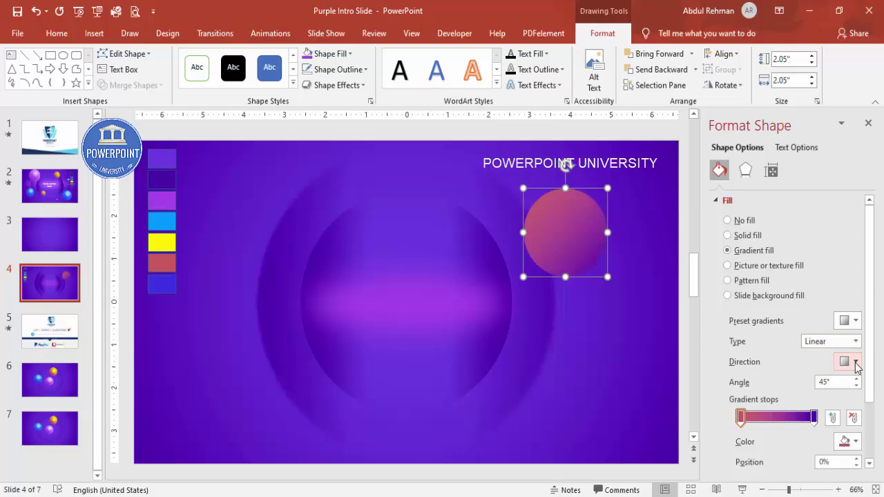
Eyedrop yellow for the last stop, move the red stop to about 26%, and set direction 315°
click(815, 418)
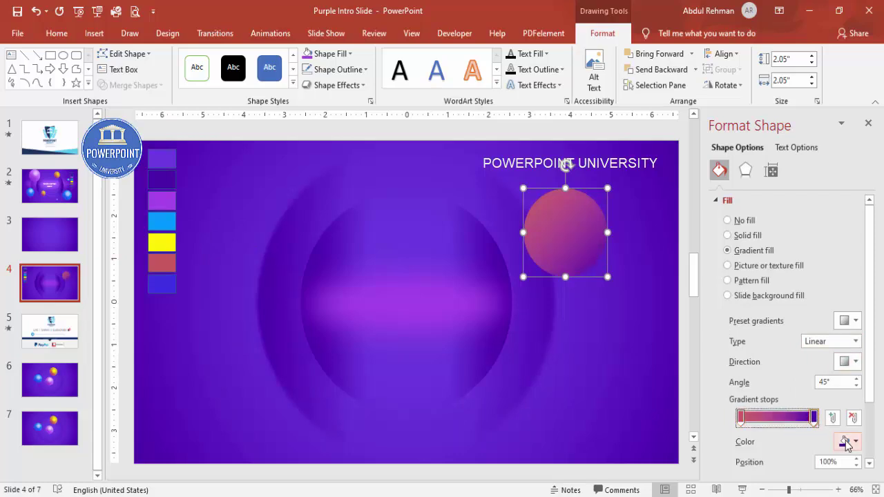
click(846, 442)
click(794, 422)
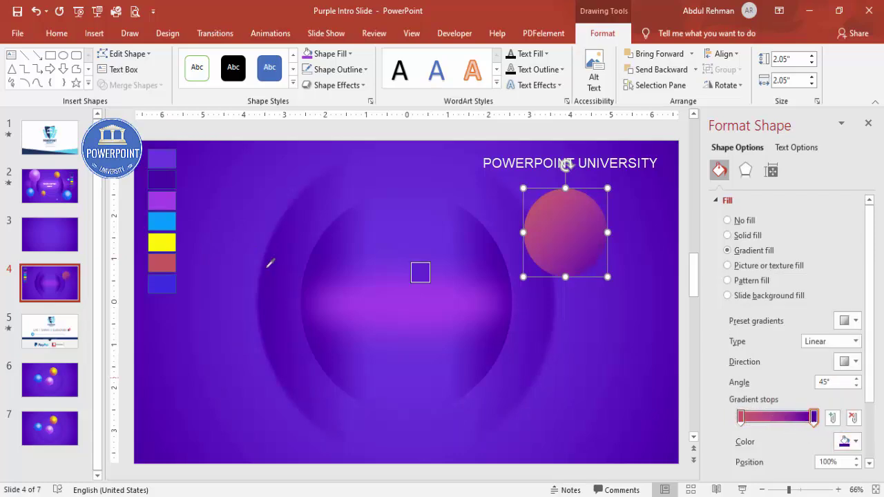
click(171, 242)
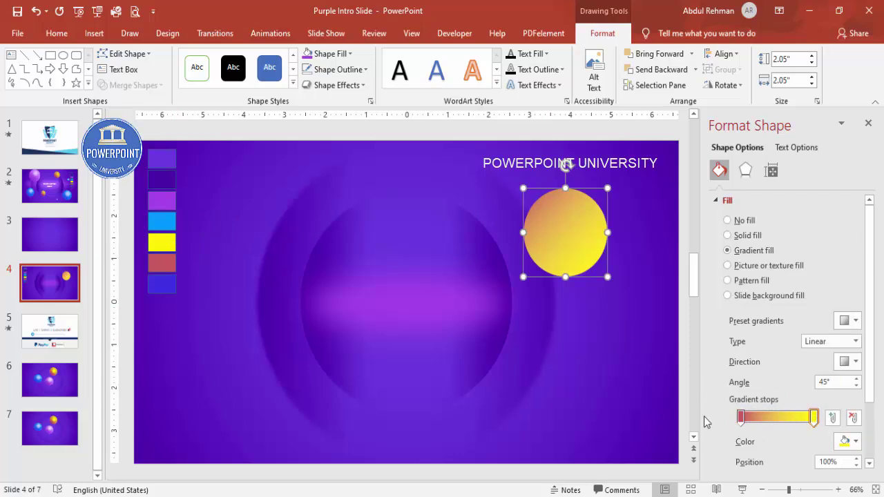
drag(741, 418, 765, 423)
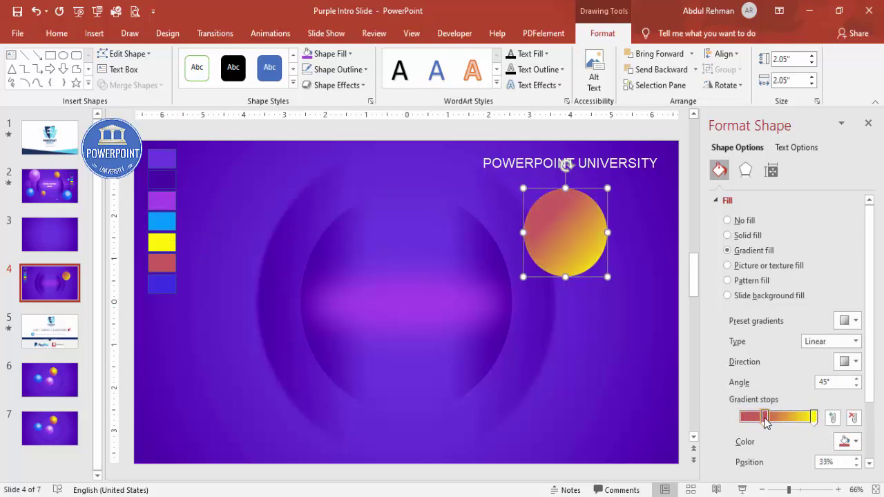
click(850, 361)
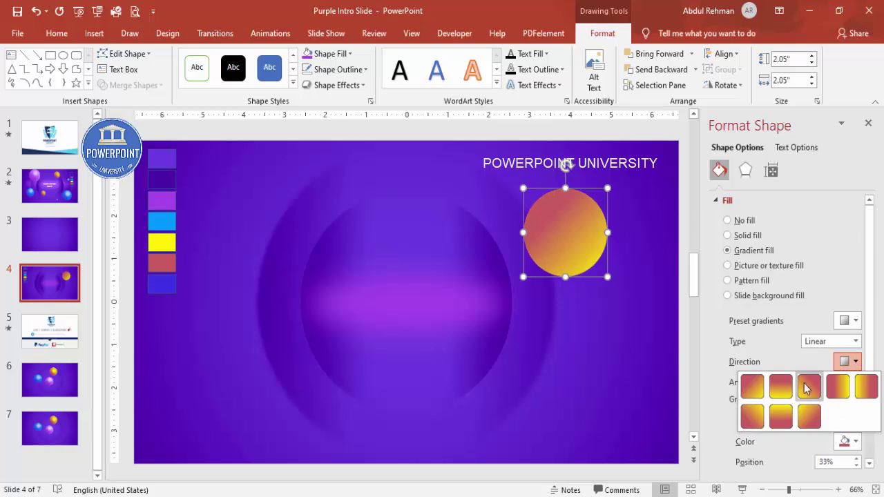
click(754, 416)
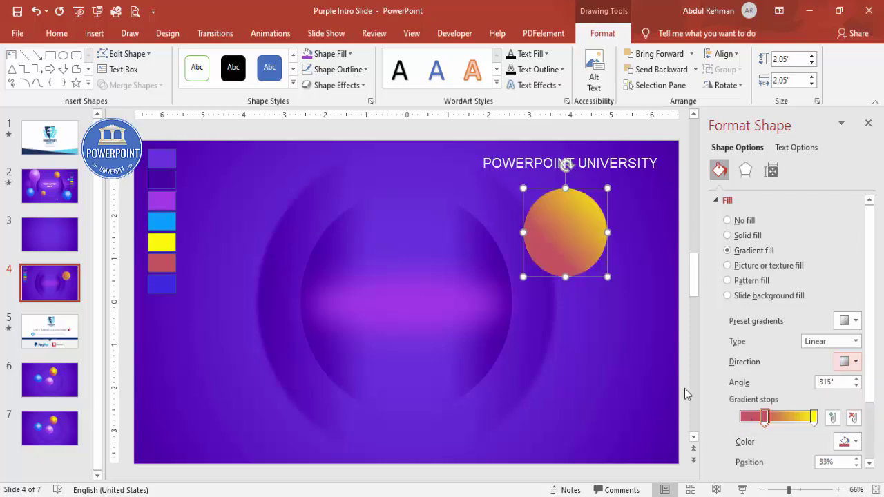
Draw a new ellipse and fit it inside the orange ball
click(639, 200)
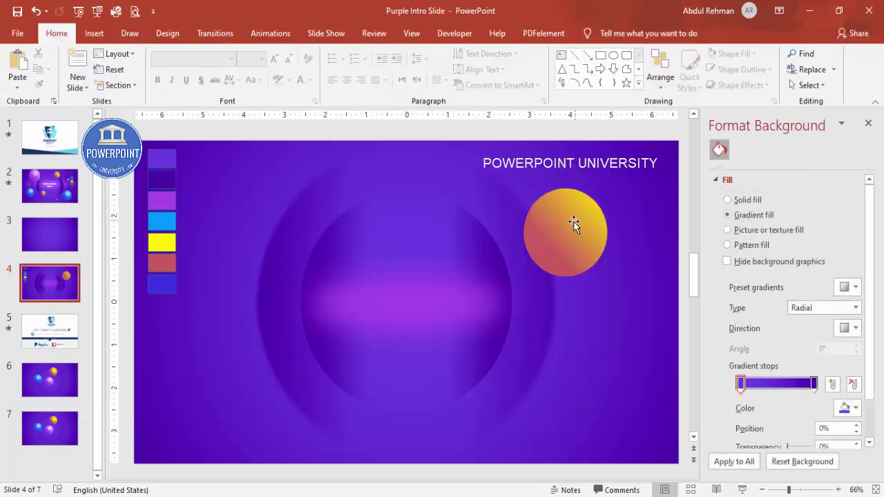
click(94, 33)
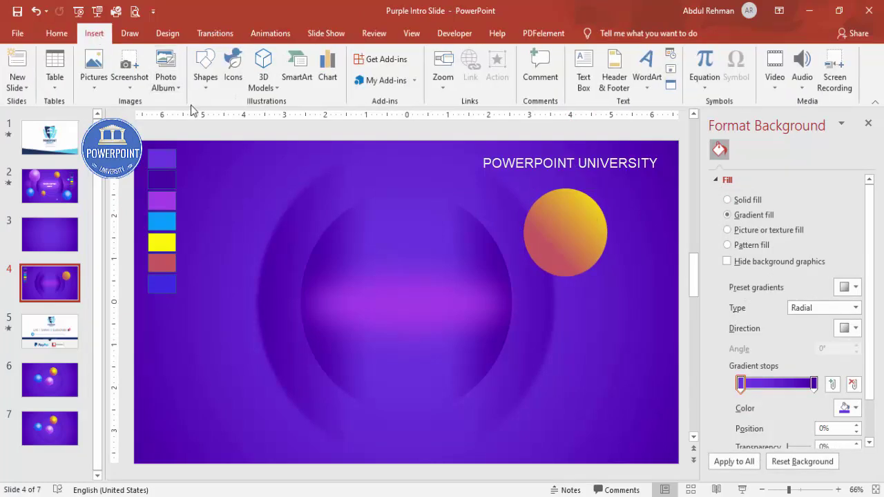
click(205, 82)
click(205, 210)
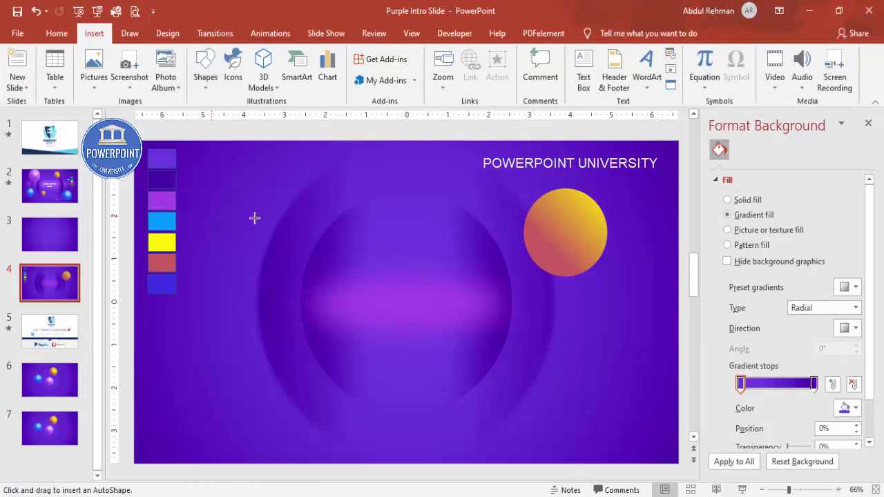
mouse_move(406, 230)
mouse_down()
mouse_move(466, 282)
mouse_move(476, 289)
mouse_move(486, 275)
mouse_up()
drag(454, 249, 577, 226)
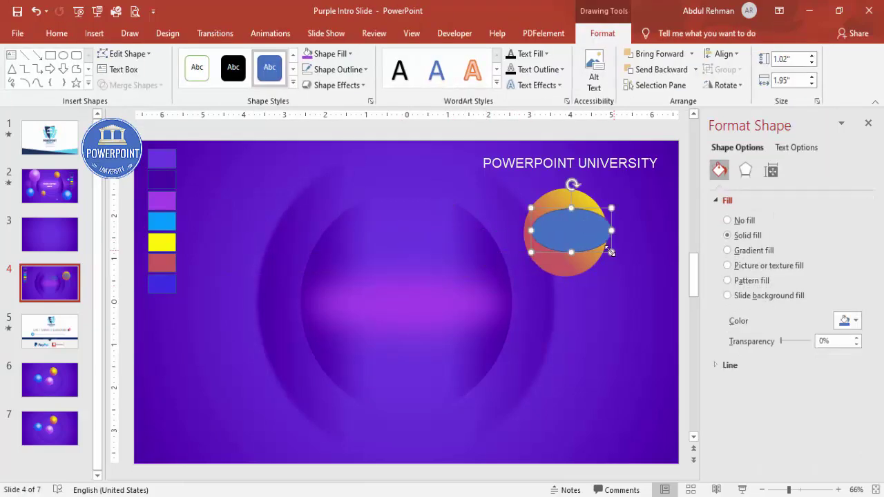
drag(606, 253, 563, 230)
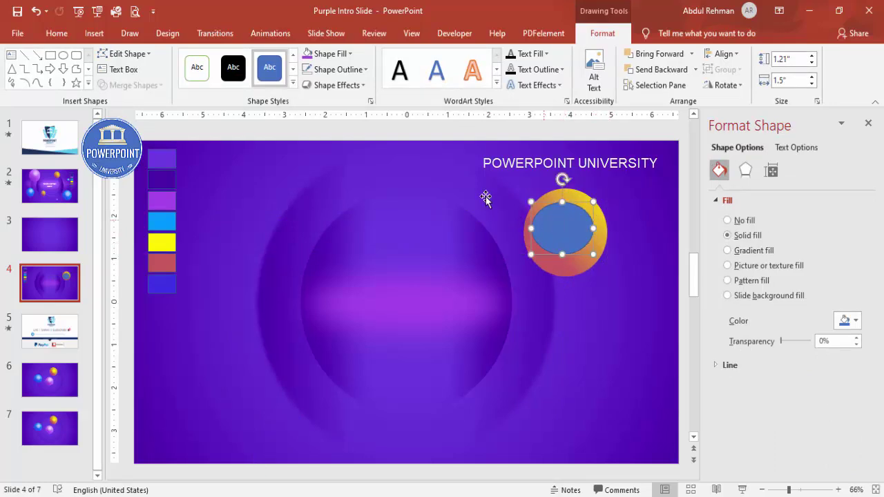
Fill the ellipse yellow with no outline and 26 pt soft edges
click(328, 56)
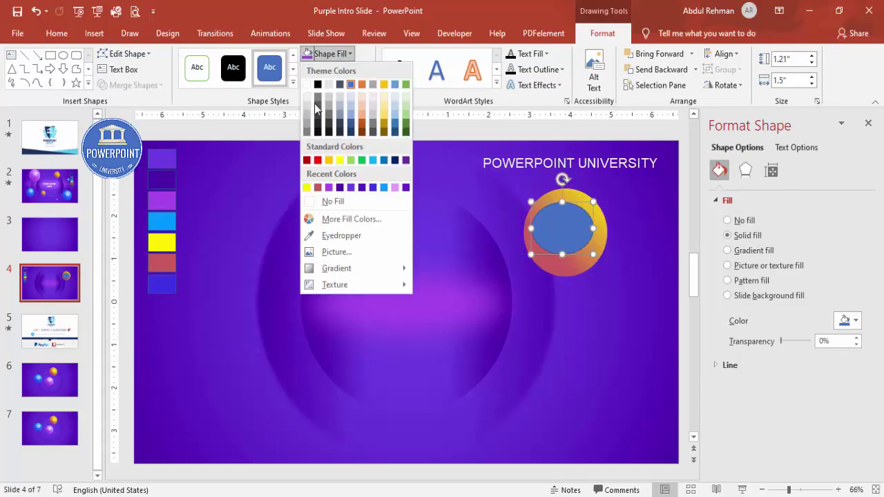
click(338, 160)
click(338, 70)
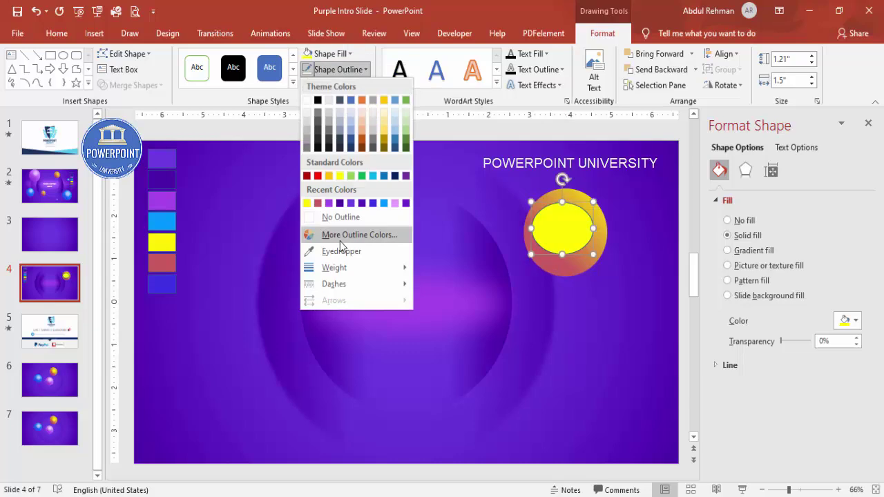
click(346, 217)
click(746, 170)
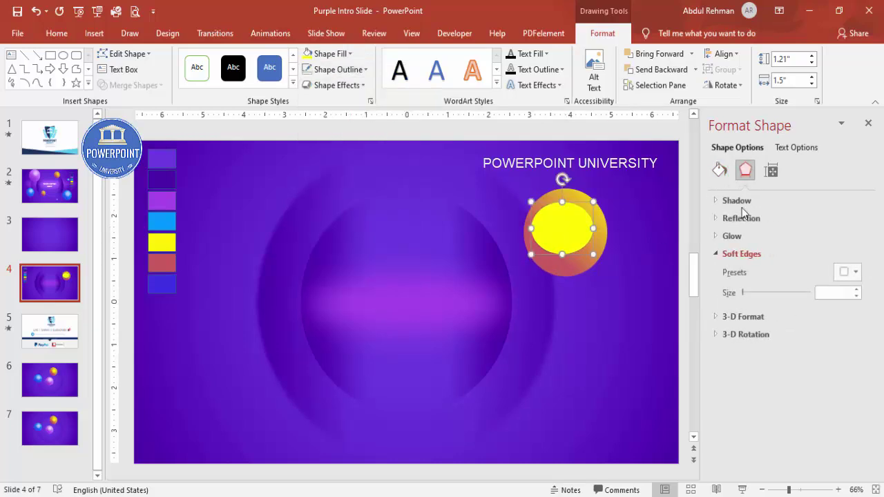
click(859, 290)
click(859, 290)
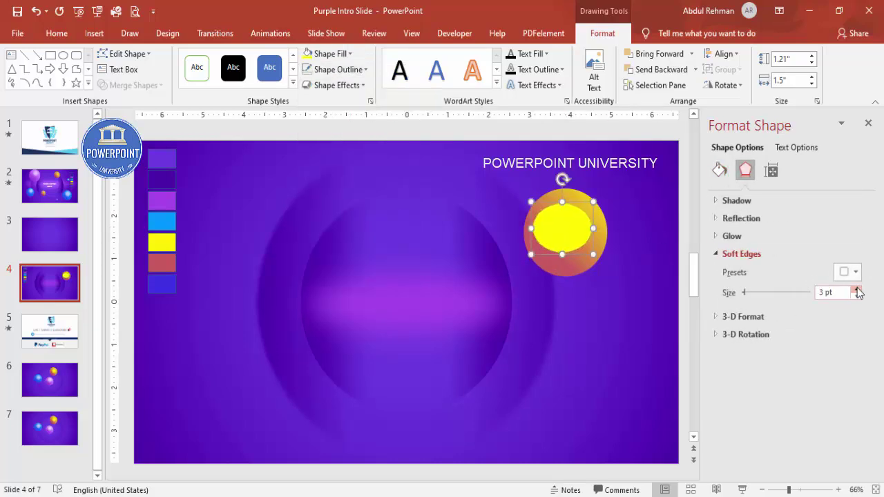
click(859, 290)
click(859, 290)
click(859, 290)
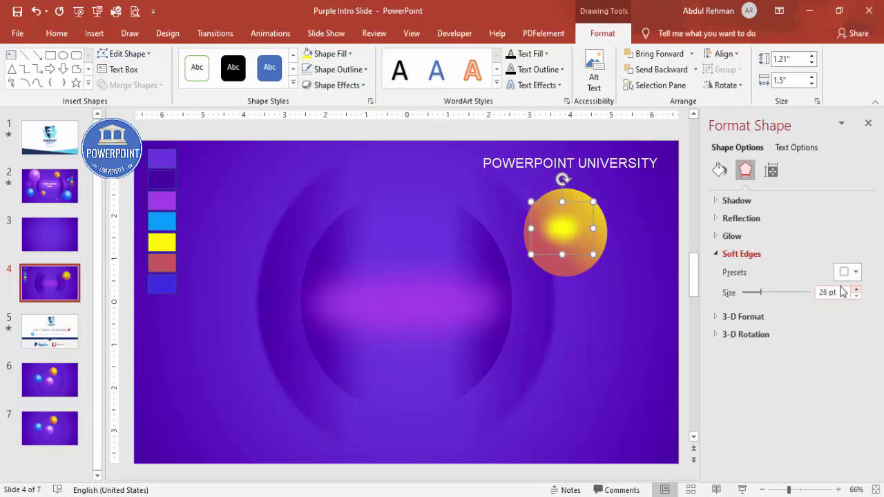
Nudge the glow up-right within the ball, then copy the whole ball to the upper left
mouse_move(573, 223)
mouse_down()
mouse_move(559, 217)
mouse_move(566, 217)
mouse_up()
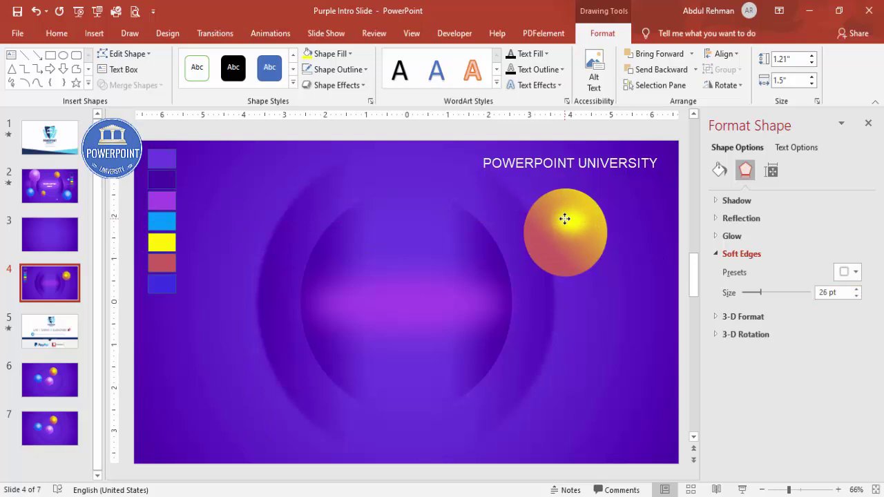
drag(641, 170, 494, 291)
drag(599, 261, 304, 228)
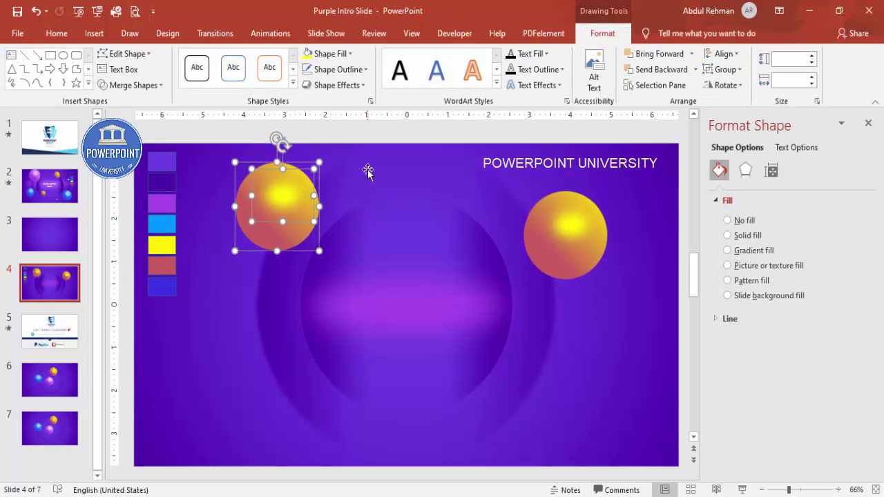
Set the copied upper-left ball's first and right gradient stops to purple
click(282, 258)
click(287, 239)
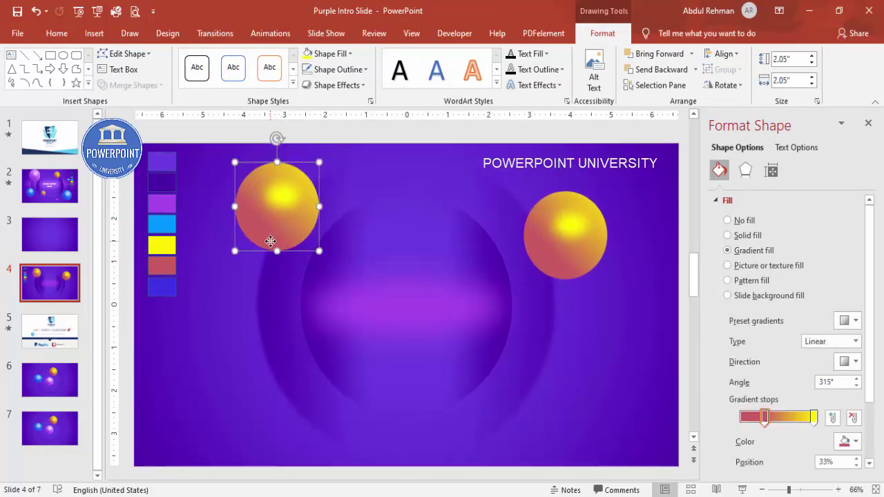
click(848, 442)
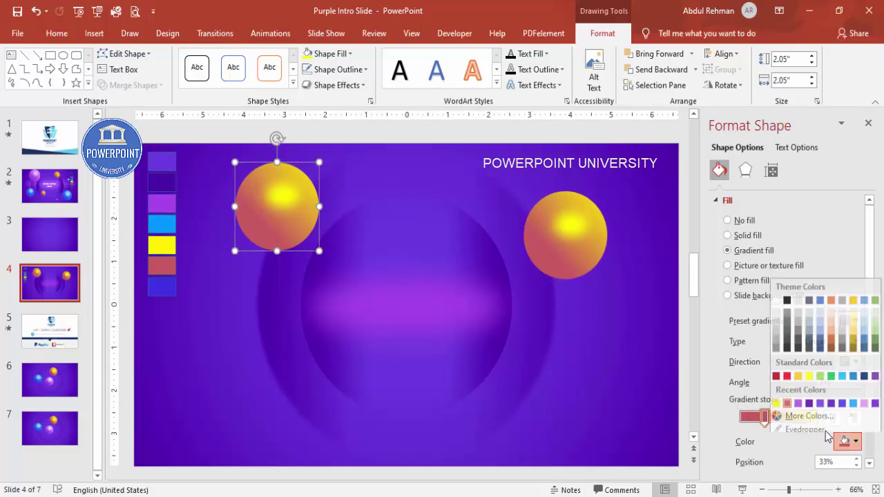
click(803, 425)
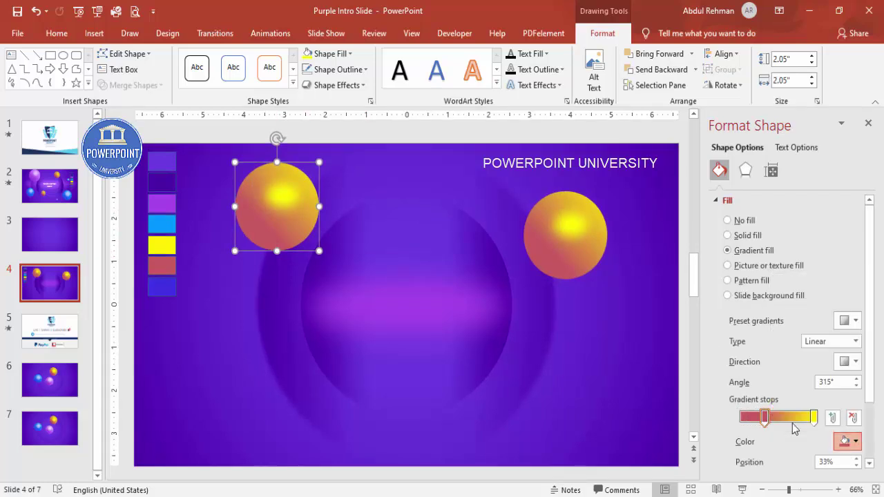
click(162, 202)
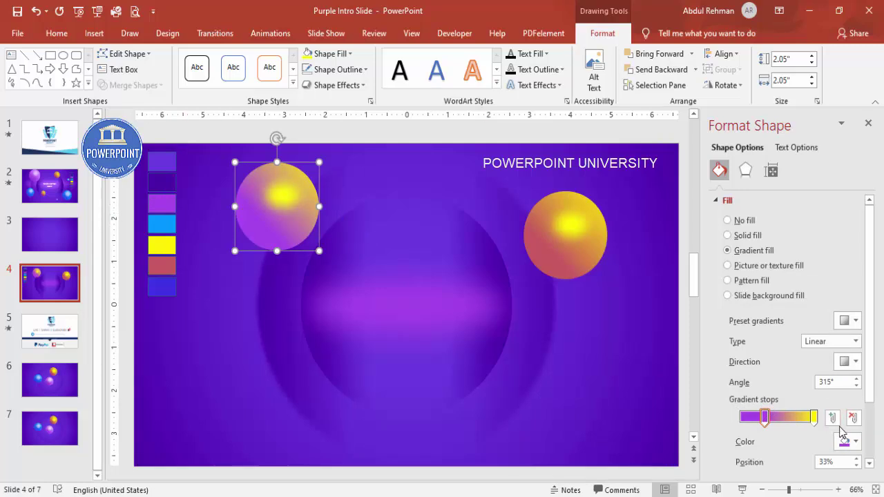
click(815, 418)
click(848, 442)
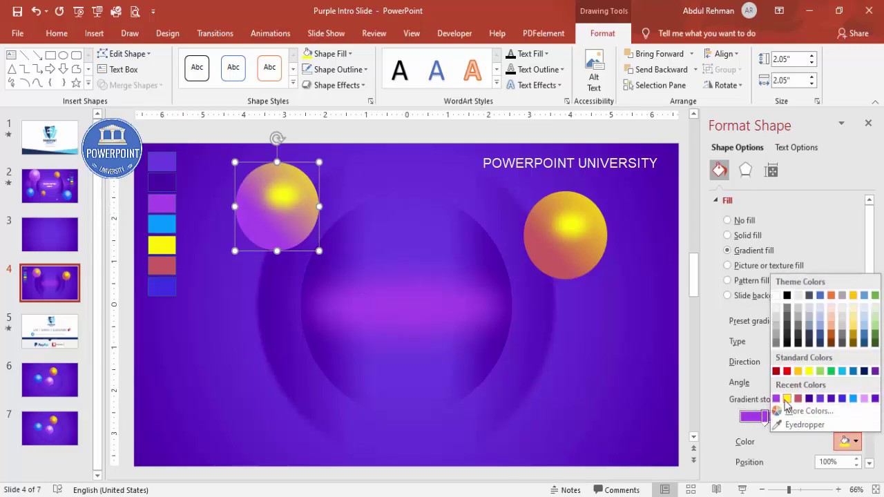
click(778, 399)
Darken the ball's middle gradient stop to #7917BB
click(765, 418)
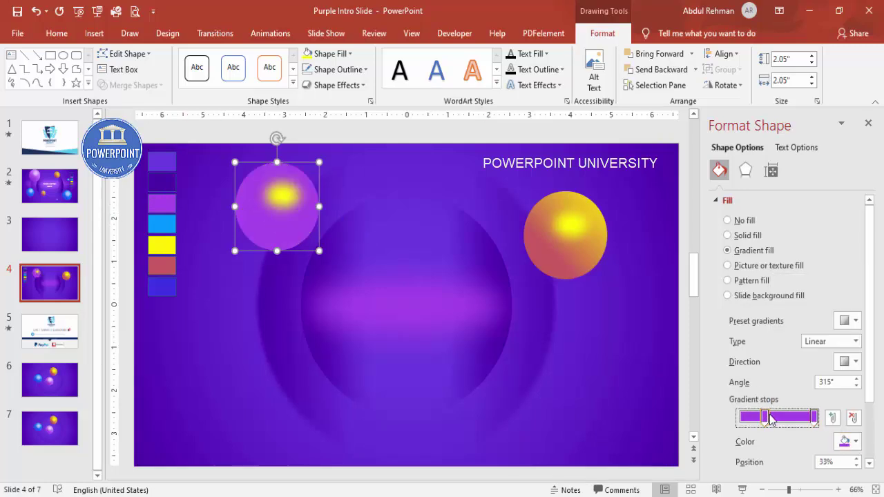
click(848, 443)
click(801, 409)
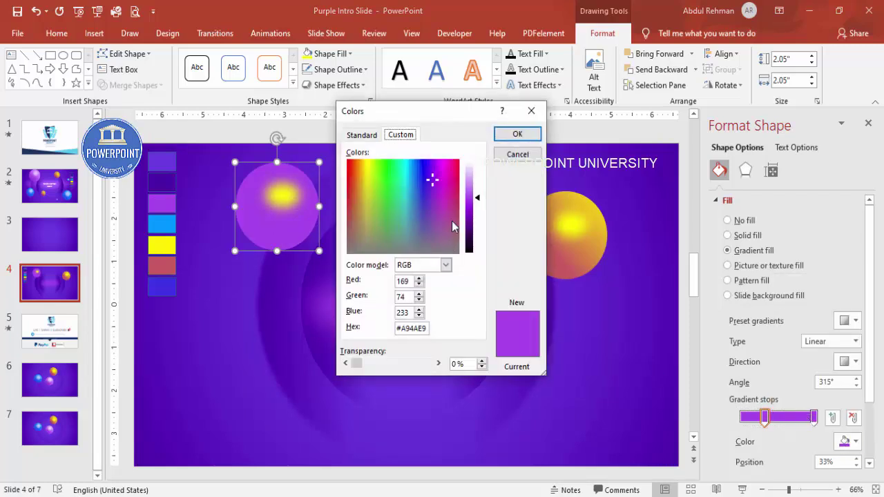
drag(480, 202, 480, 219)
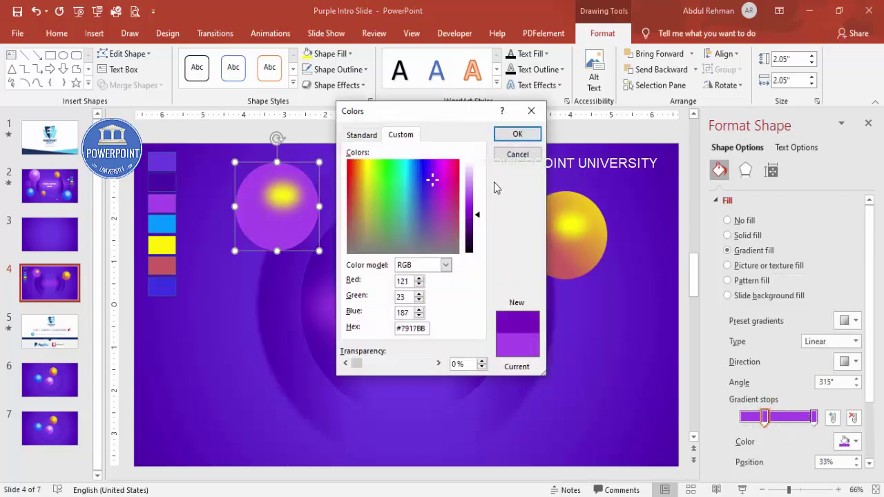
click(518, 134)
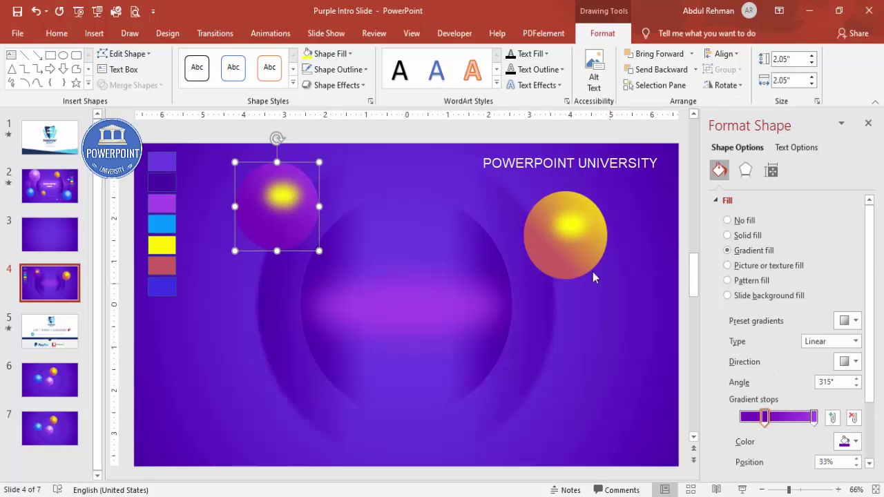
click(288, 197)
Make the ball's highlight white with 31 pt soft edges, enlarged and shifted slightly left
click(325, 53)
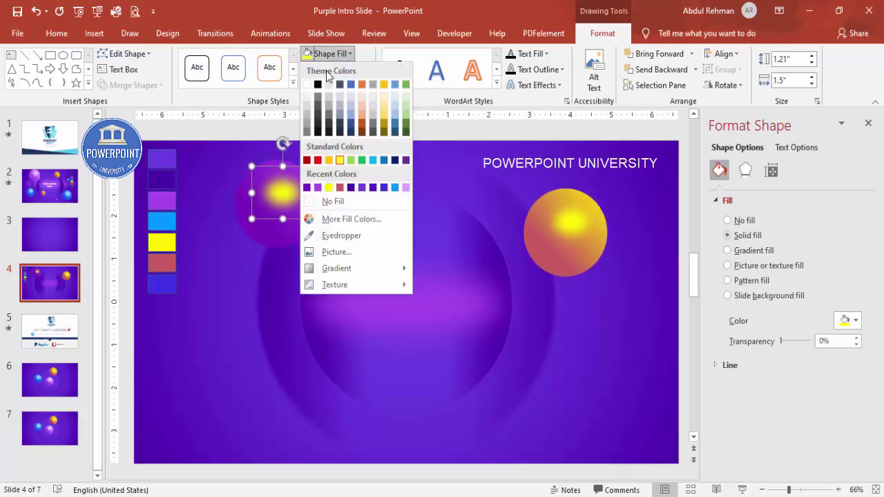
click(306, 84)
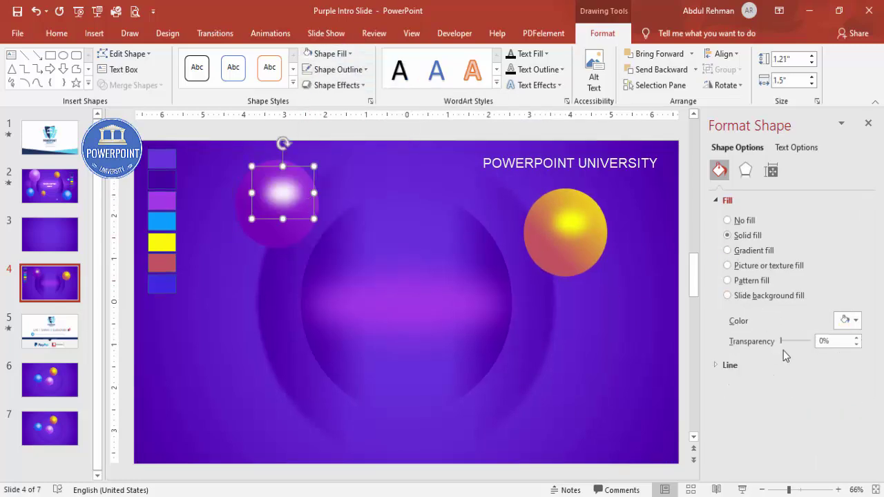
click(743, 171)
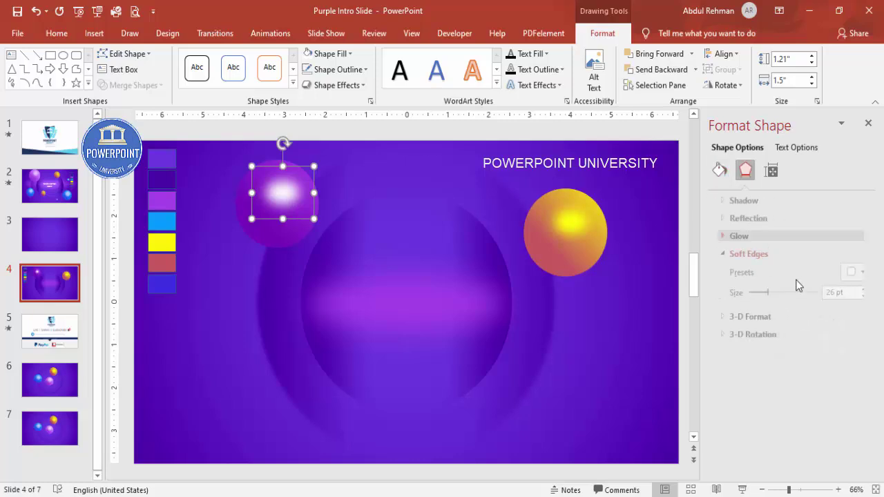
click(860, 289)
click(860, 290)
click(860, 289)
click(860, 289)
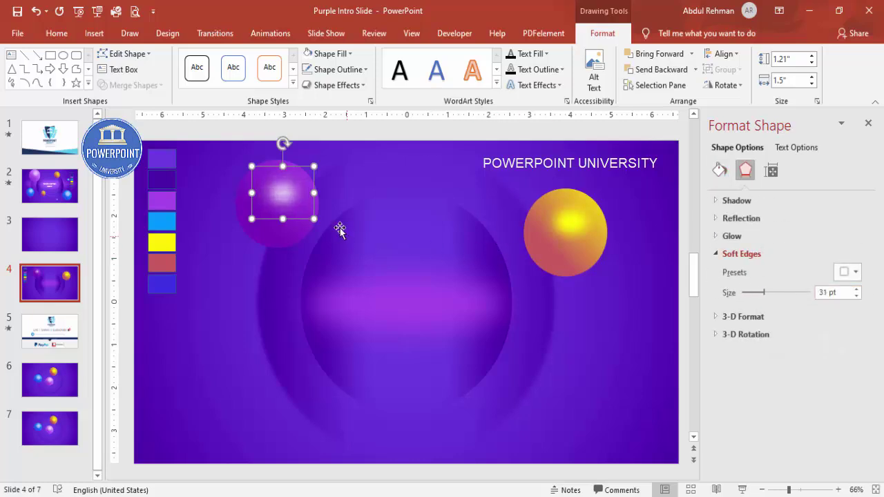
drag(314, 220, 319, 226)
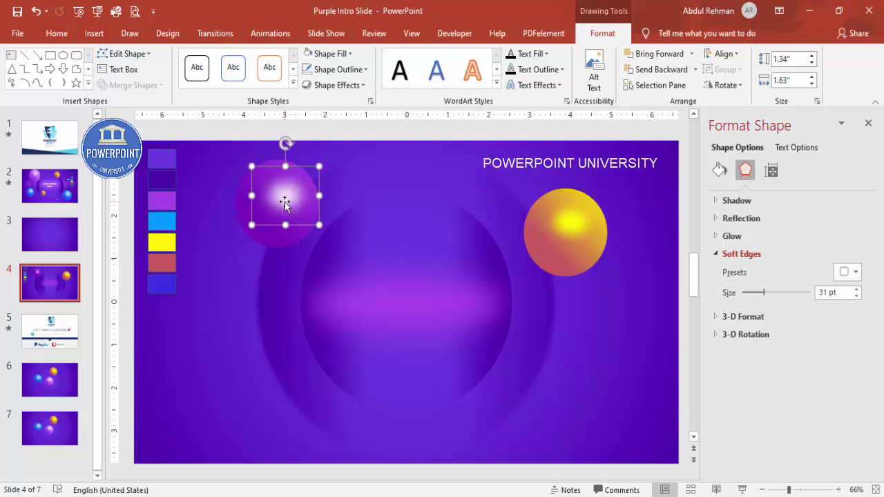
drag(286, 197, 274, 200)
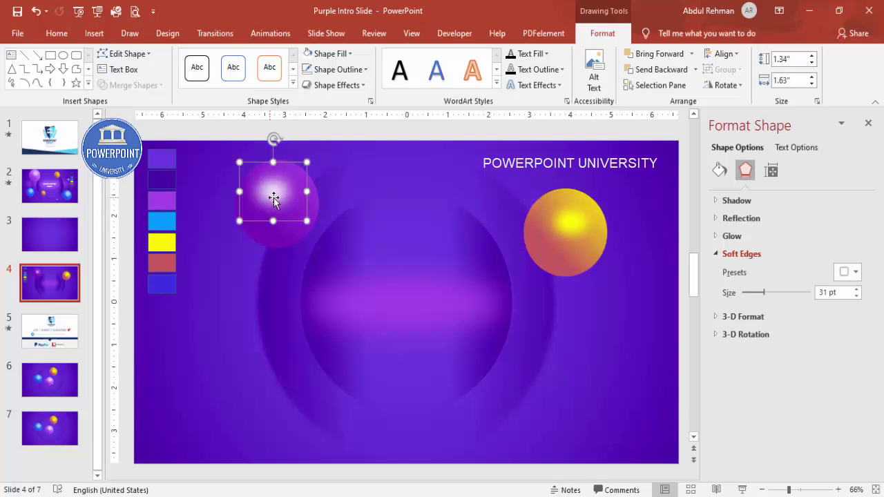
Lighten the purple ball's middle gradient stop to a brighter purple
click(289, 238)
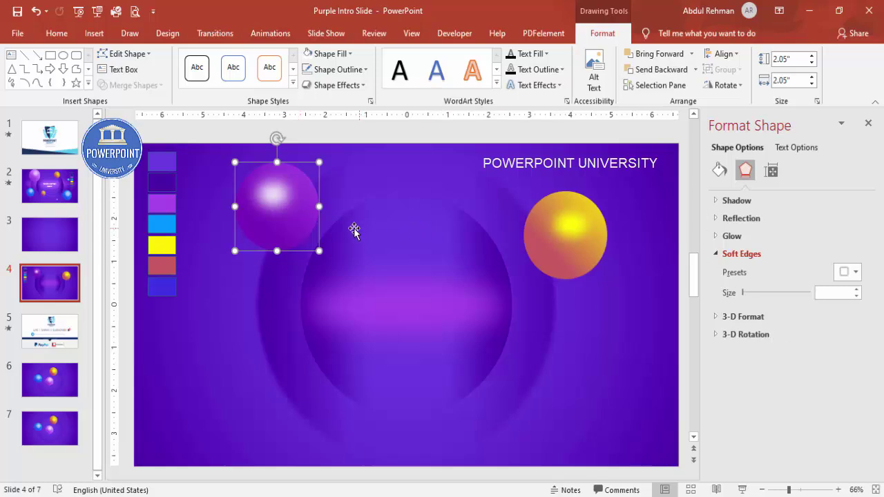
click(719, 169)
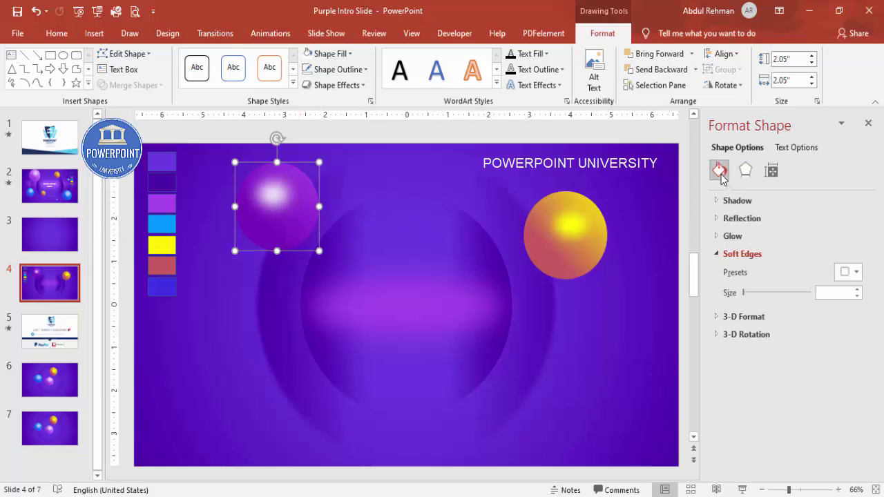
click(765, 417)
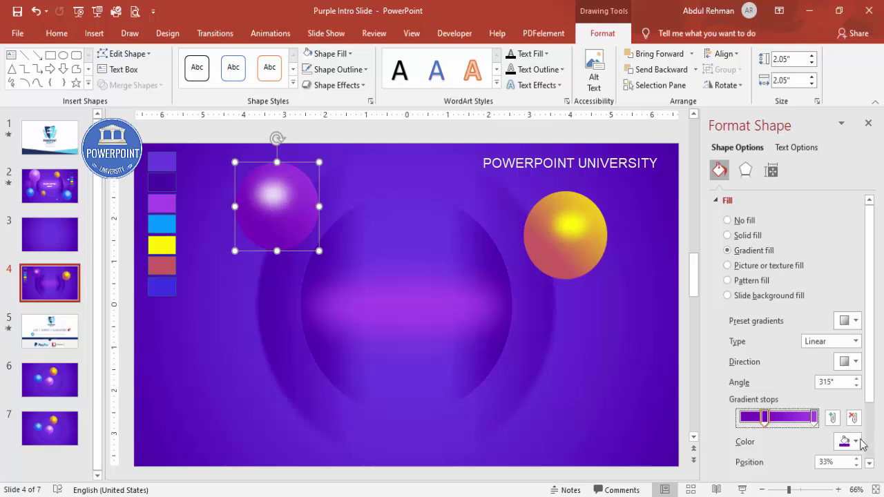
click(856, 443)
click(807, 409)
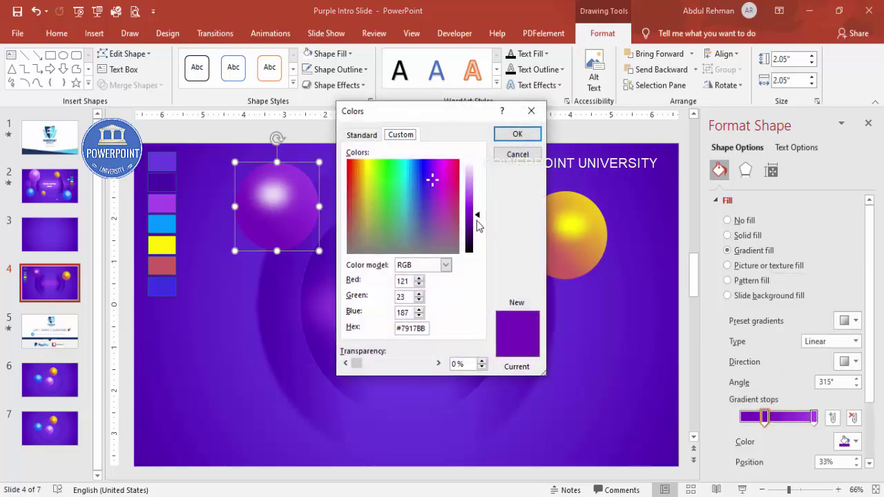
drag(476, 220, 478, 211)
click(517, 134)
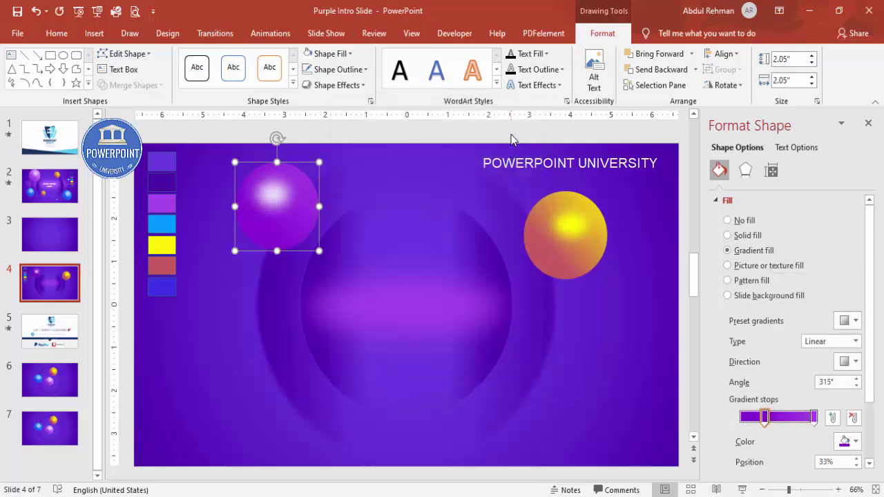
click(361, 143)
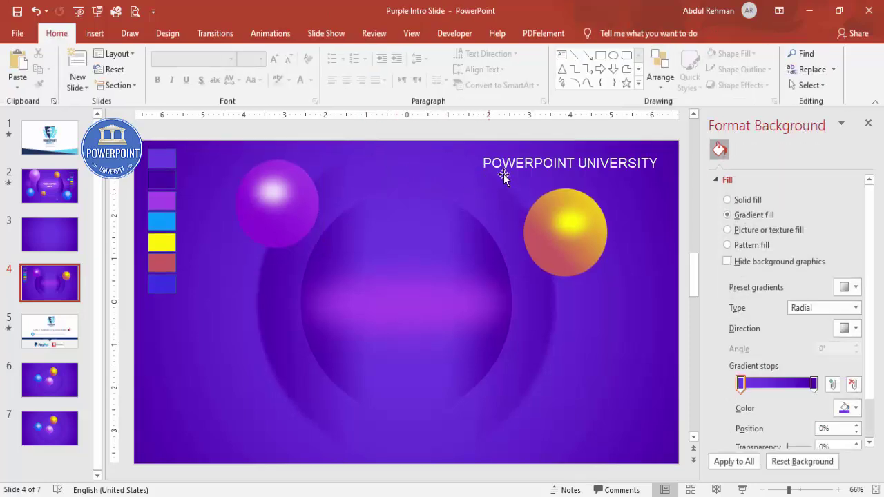
Copy the yellow ball with its highlight to the lower right of the slide
mouse_move(474, 144)
mouse_down()
mouse_move(617, 267)
mouse_move(639, 301)
mouse_up()
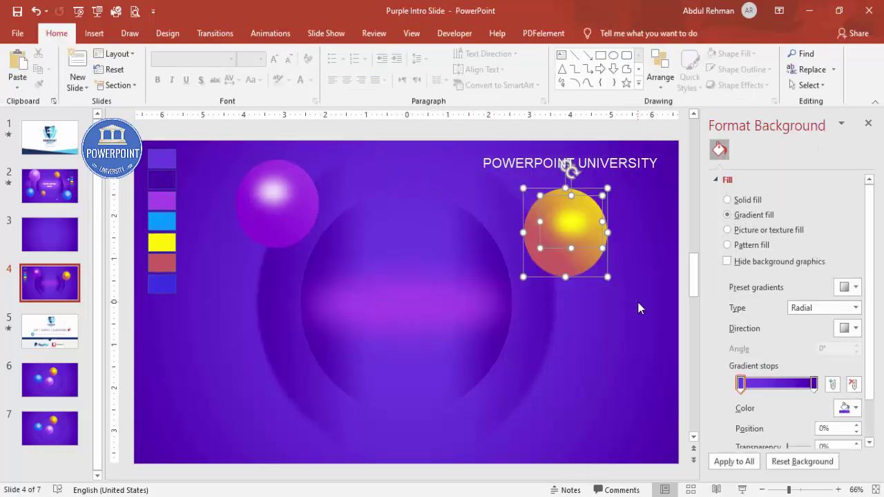
drag(591, 260, 559, 429)
click(618, 399)
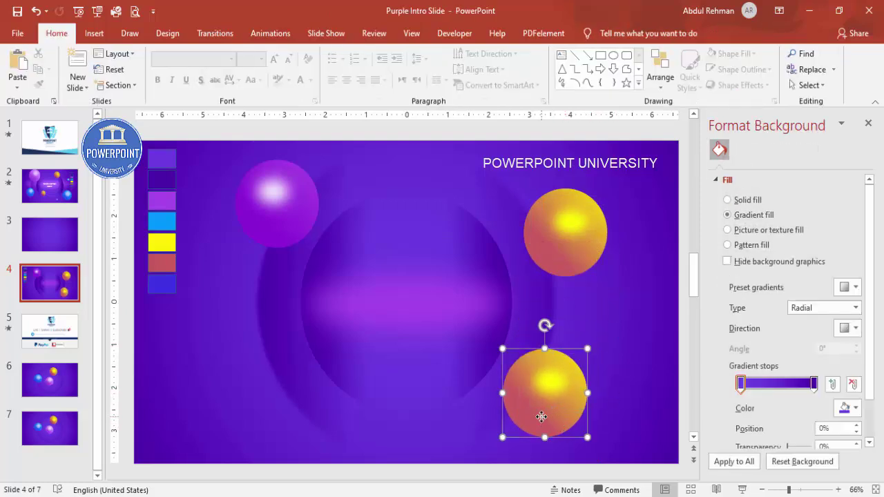
click(541, 417)
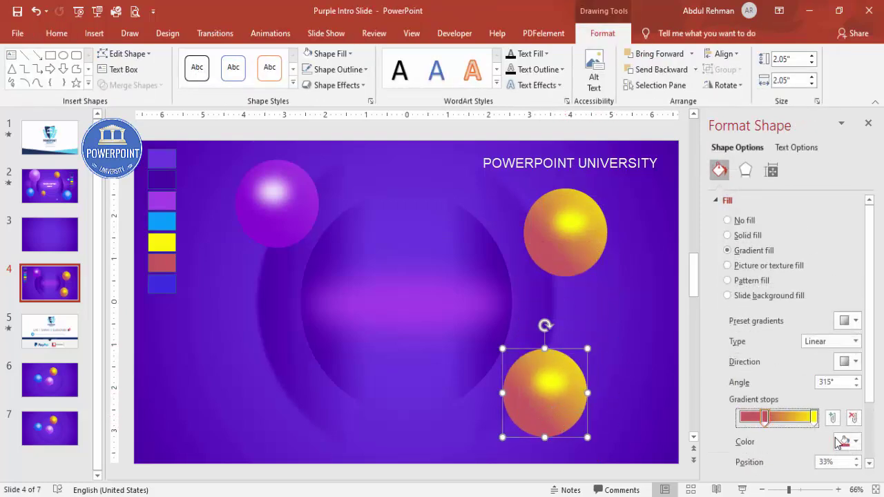
Set both of the copy's gradient stops to the blue swatch using the Eyedropper
click(848, 442)
click(794, 423)
click(173, 282)
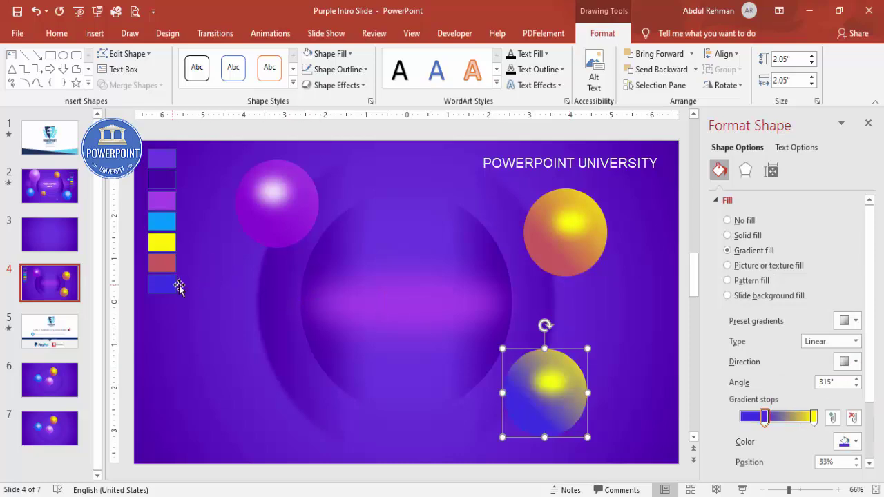
click(813, 417)
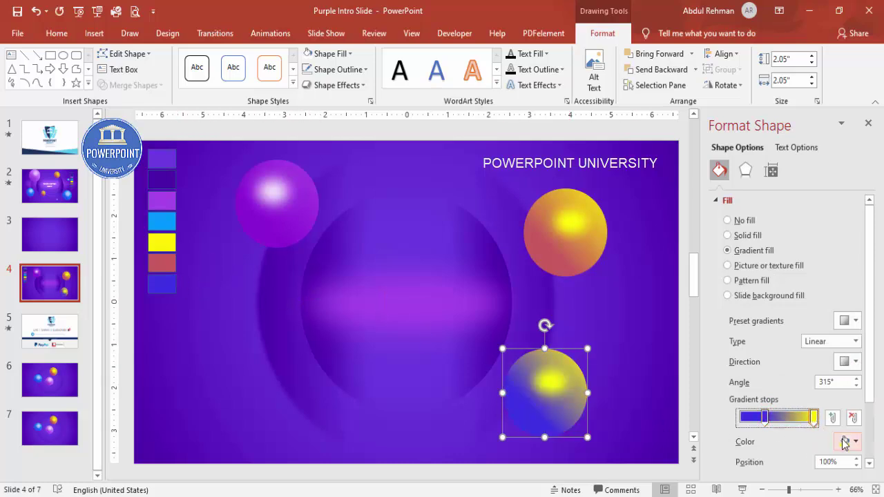
click(848, 441)
click(791, 422)
click(173, 223)
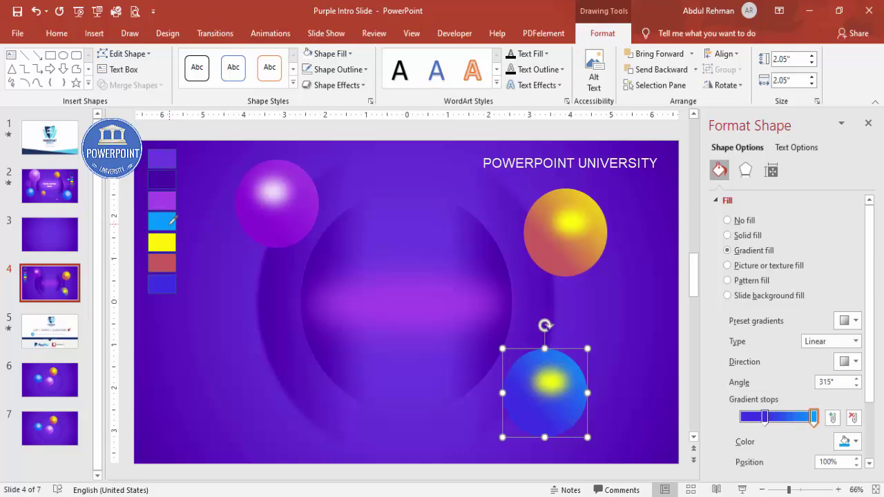
click(550, 387)
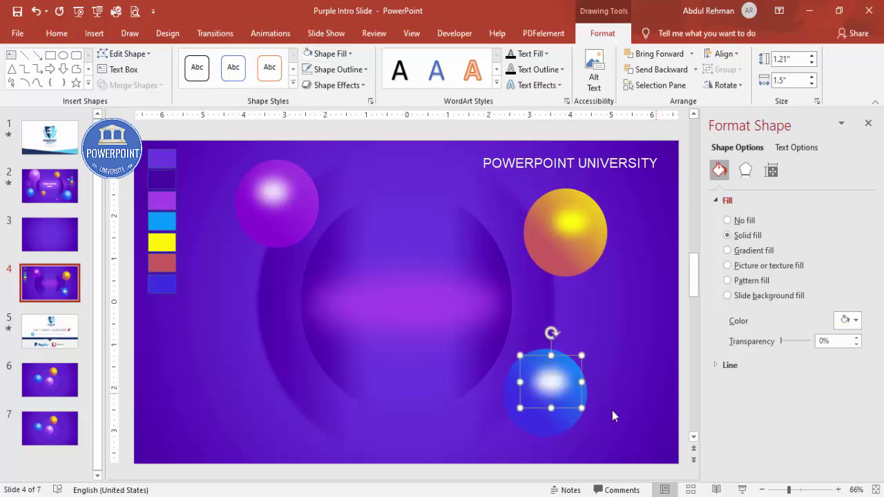
Set the blue ball's white highlight to about 26% fill transparency
drag(781, 340, 785, 341)
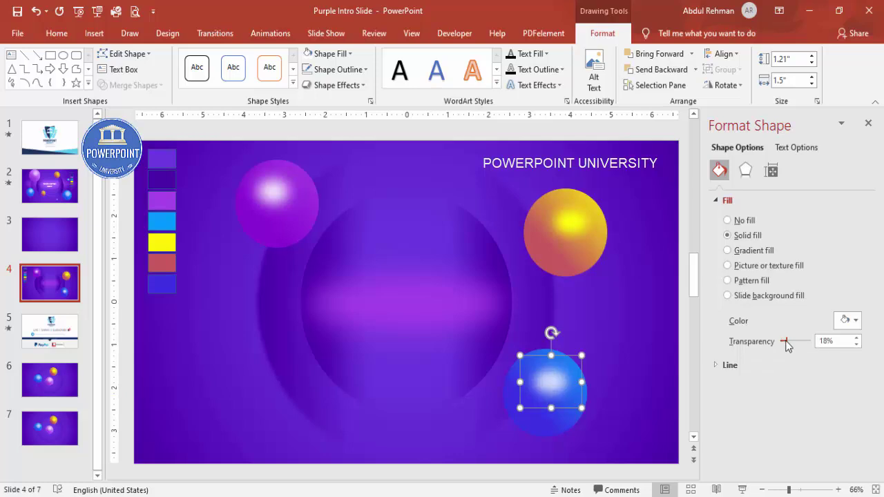
click(636, 335)
drag(633, 165, 504, 297)
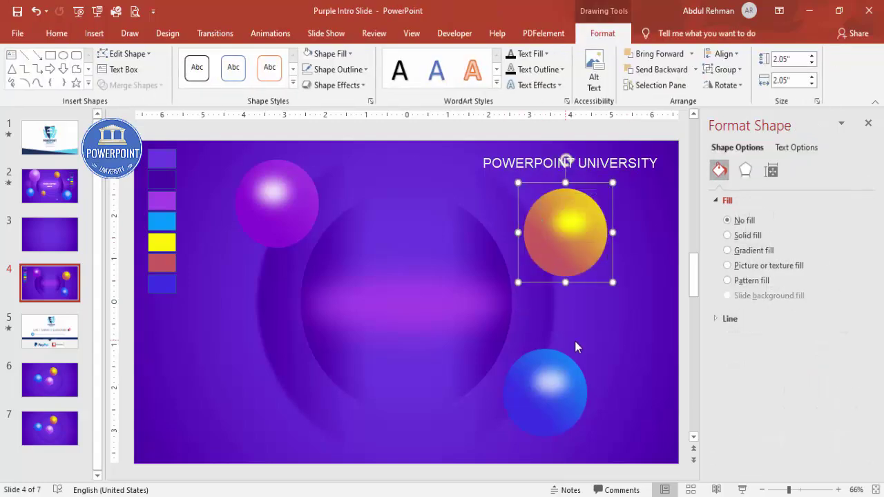
drag(616, 318, 476, 450)
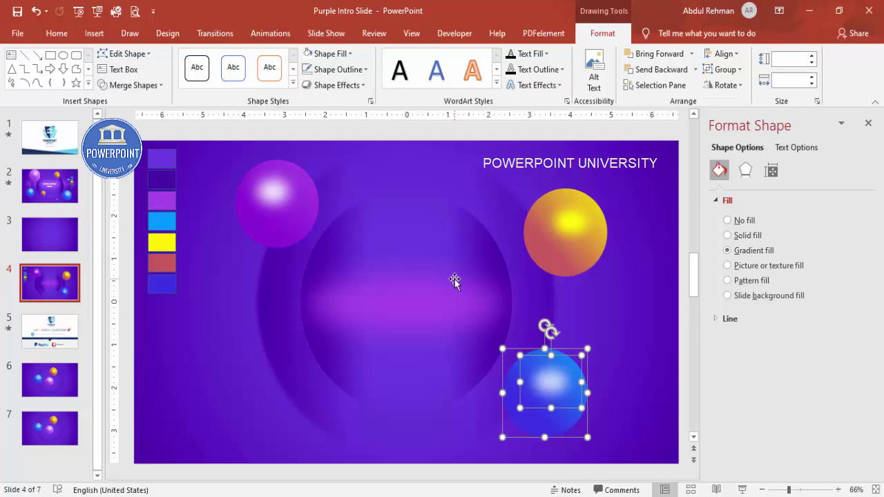
drag(627, 315, 489, 445)
Enlarge the upper-left purple ball by dragging its corner handle
drag(210, 145, 385, 297)
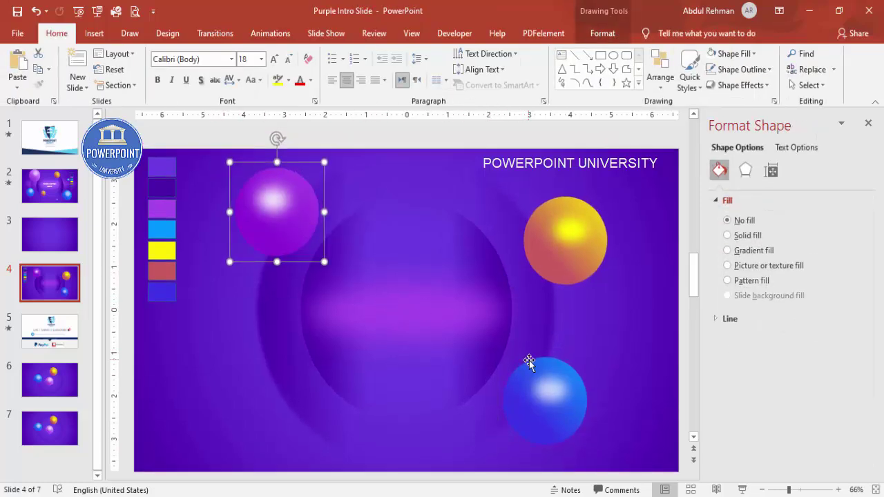
click(556, 399)
click(284, 201)
drag(324, 261, 348, 292)
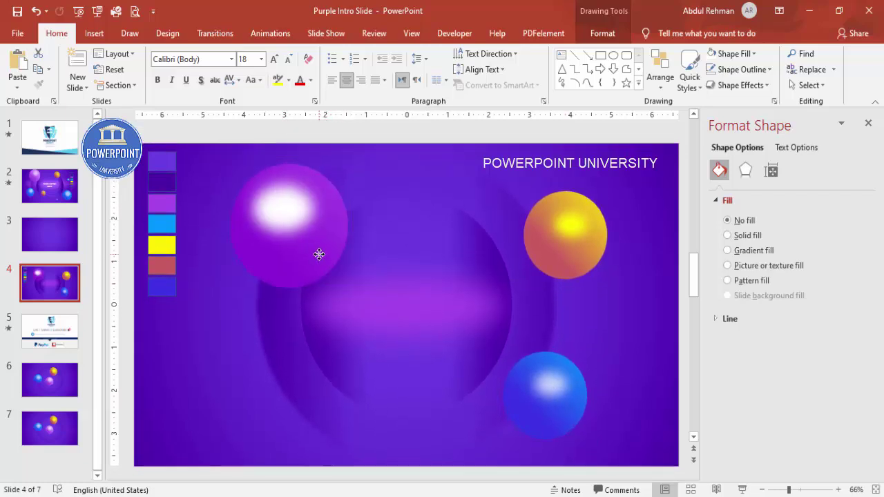
Give the purple ball's highlight 37 pt soft edges and about 22% transparency
click(289, 200)
click(276, 204)
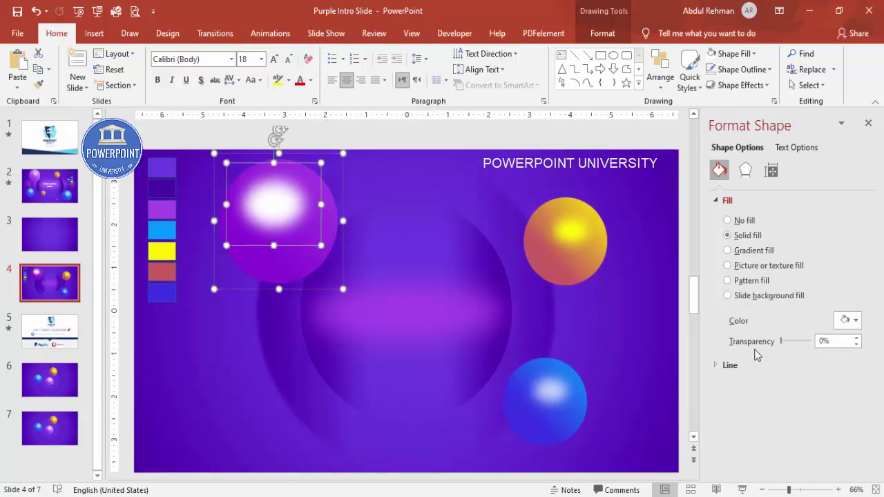
drag(782, 342, 797, 342)
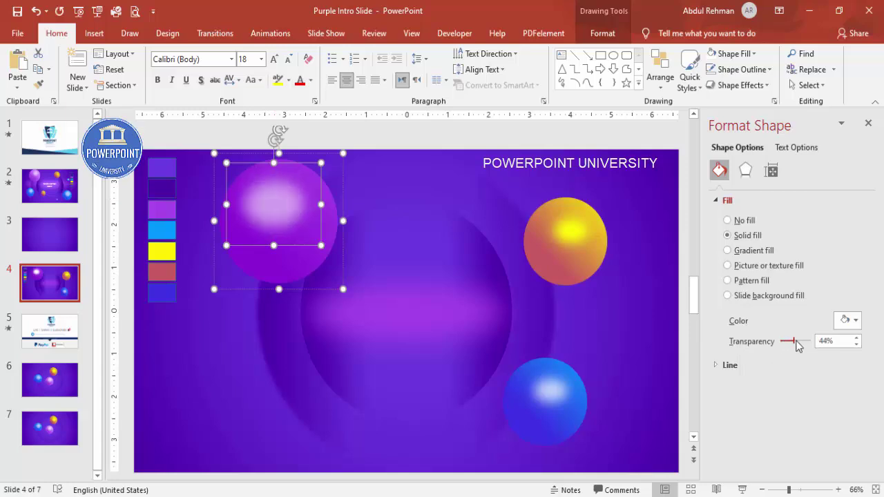
click(747, 170)
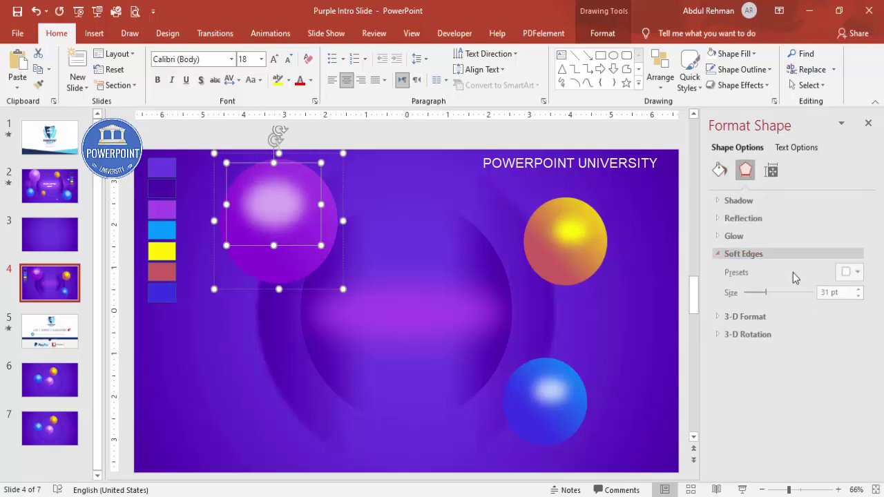
click(857, 289)
click(856, 289)
click(857, 289)
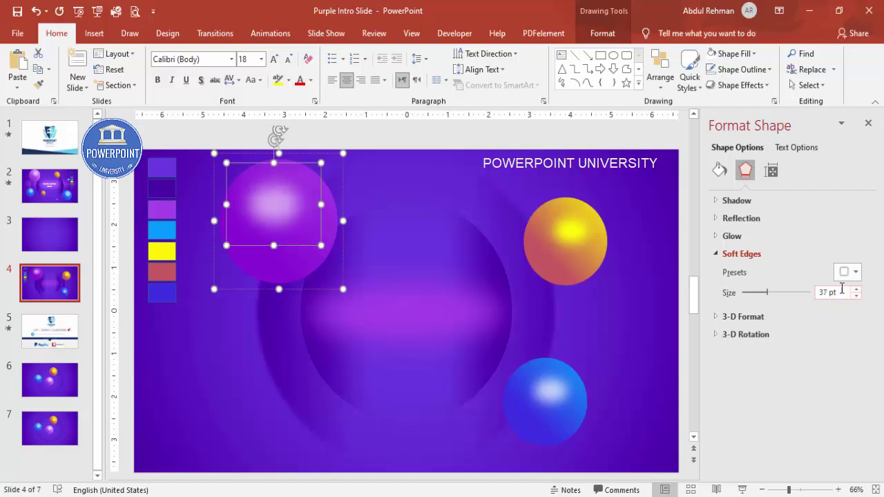
click(720, 170)
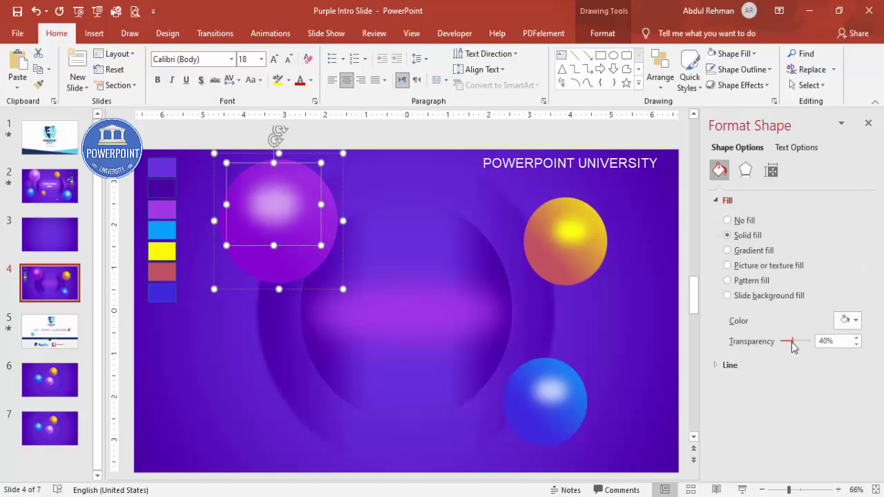
drag(792, 342, 788, 342)
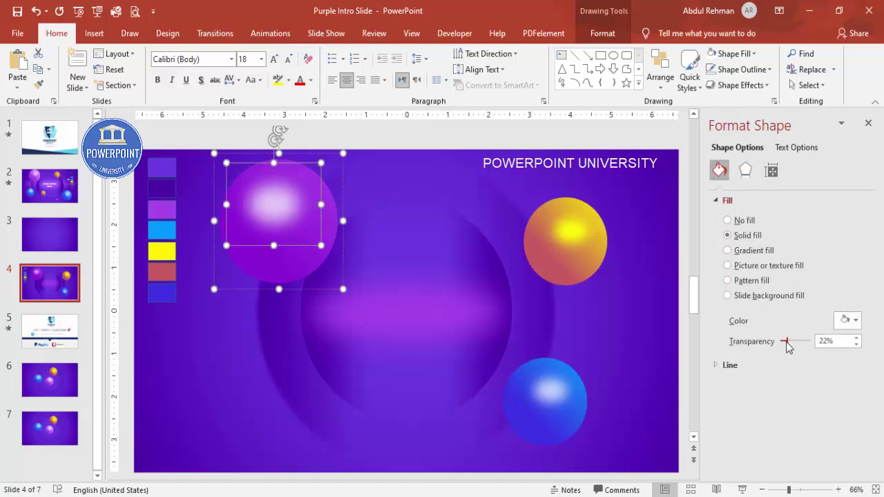
Duplicate the blue ball, shrink the copy to lower left, and give its highlight 14 pt soft edges
click(660, 333)
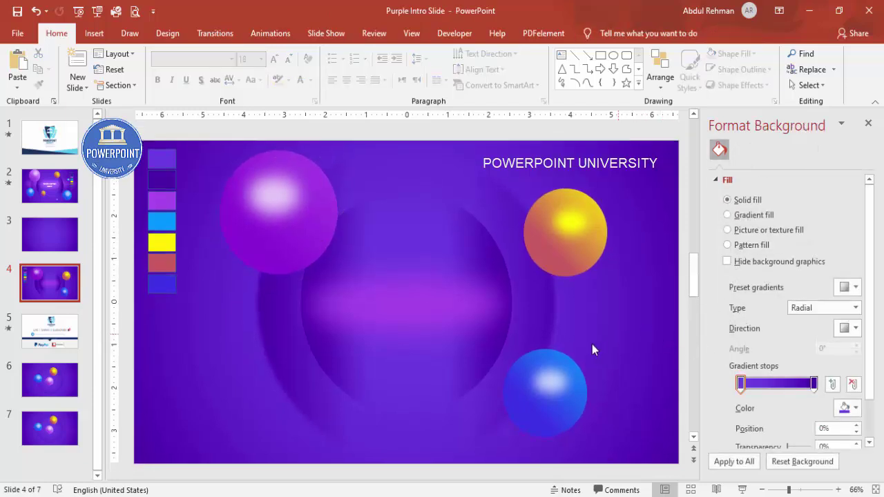
click(560, 382)
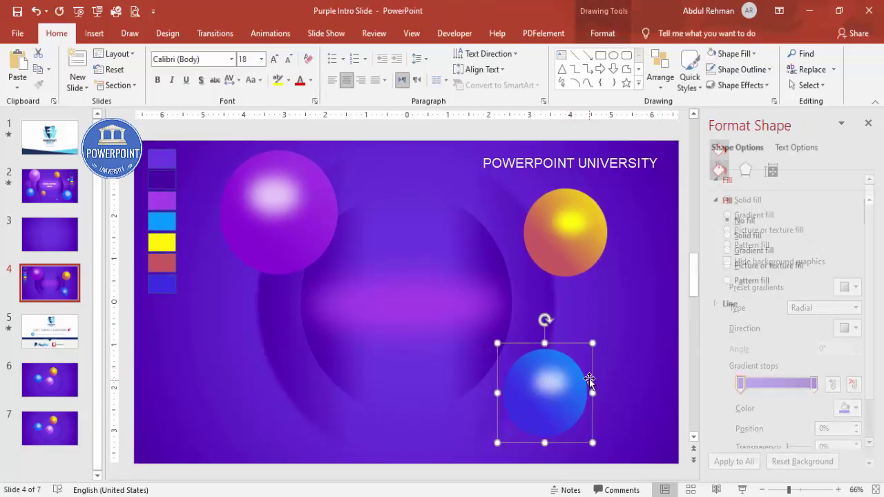
drag(573, 379, 392, 343)
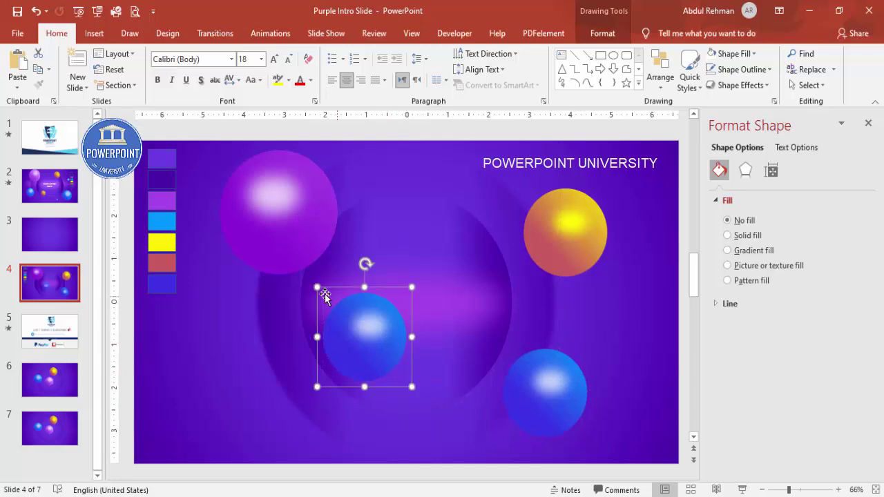
drag(318, 287, 270, 414)
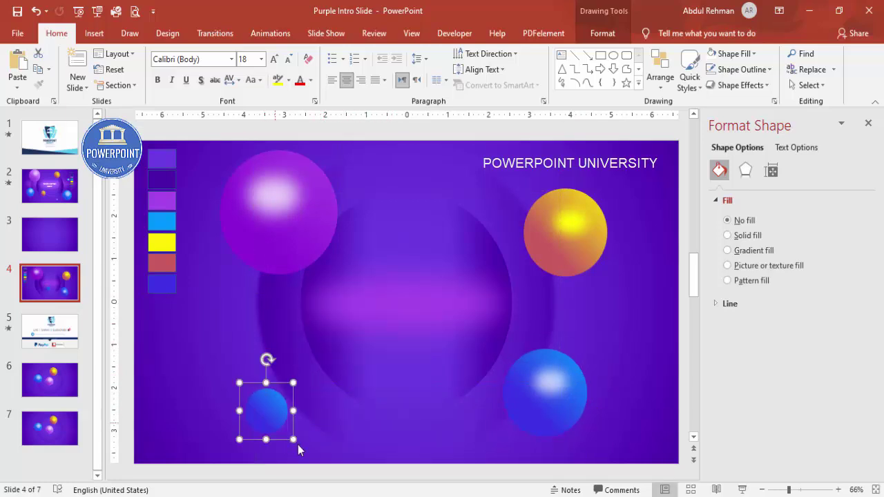
click(270, 405)
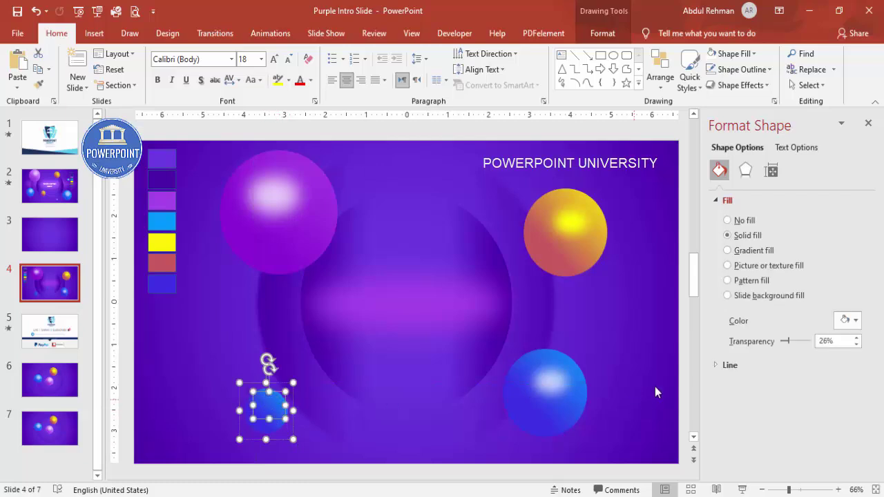
click(746, 171)
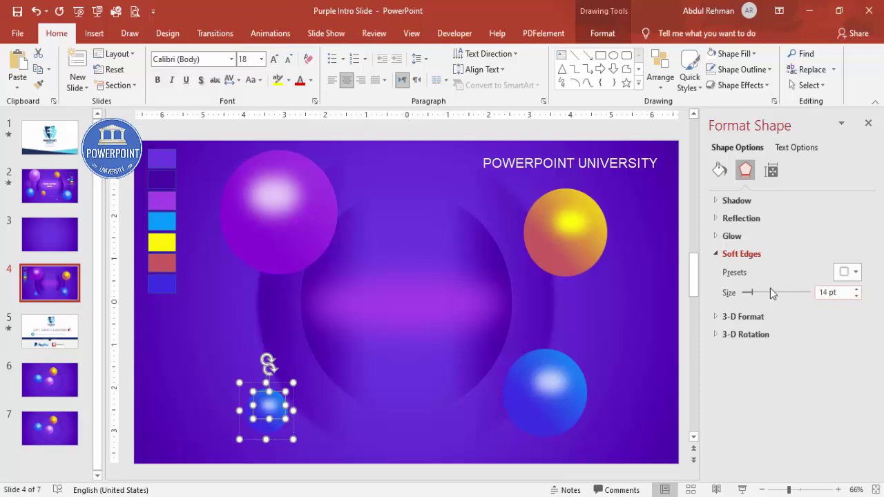
click(596, 290)
Duplicate the purple ball and shrink the copy to a tiny ball
click(330, 211)
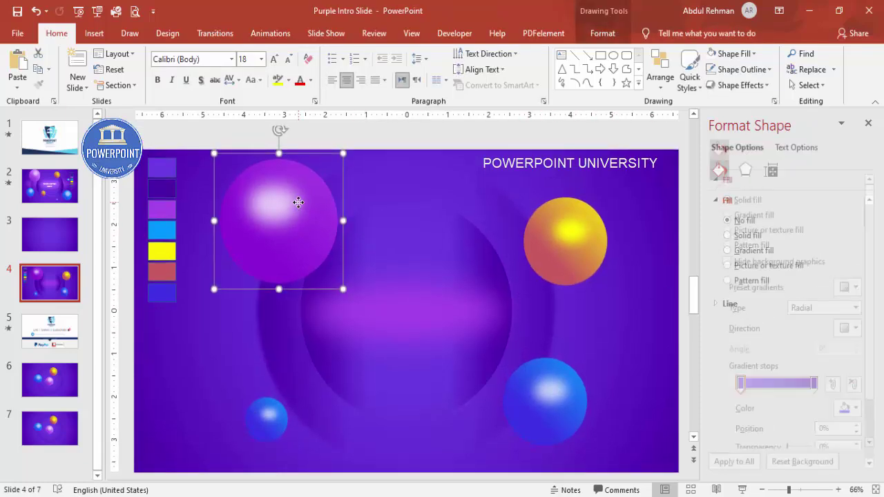
drag(332, 245, 445, 317)
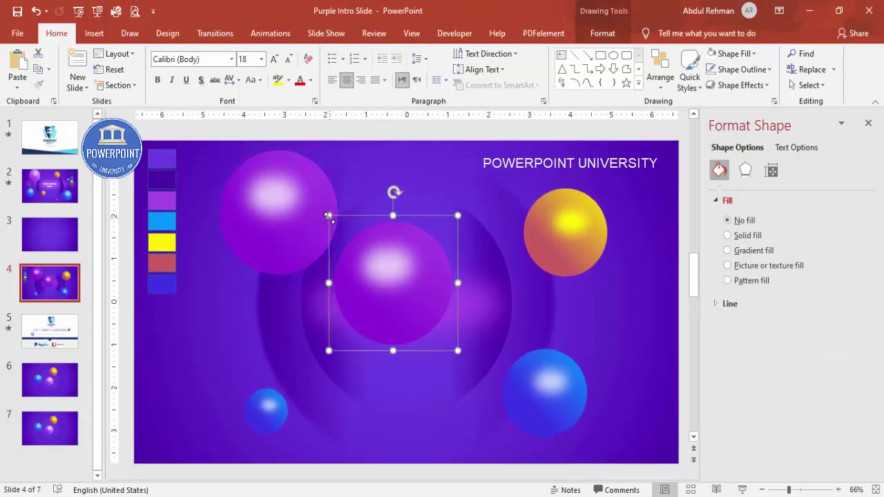
drag(328, 216, 646, 314)
click(592, 193)
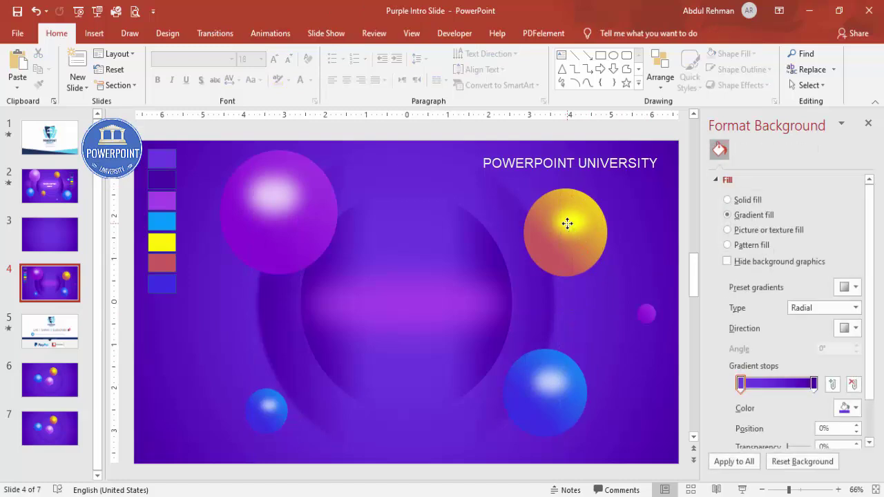
Add a small orange ball copy at lower left with a 10 pt soft-edged highlight
click(567, 221)
drag(587, 266, 216, 392)
drag(158, 307, 199, 350)
click(230, 369)
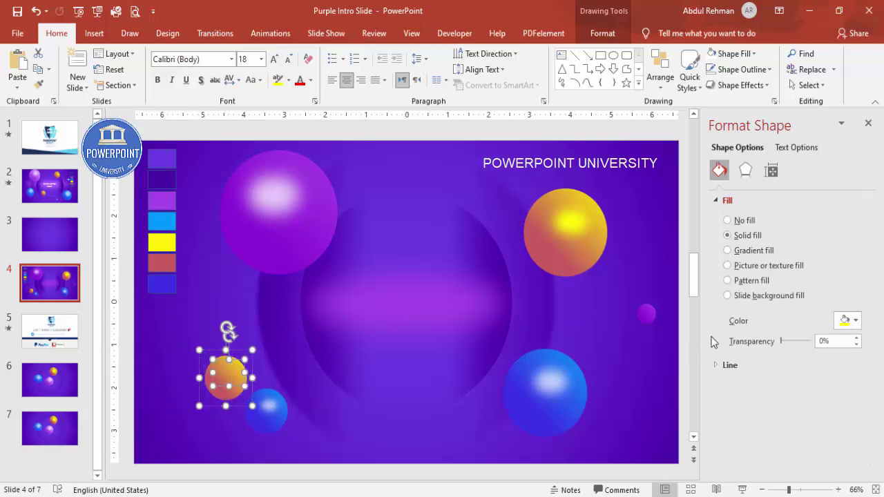
click(746, 169)
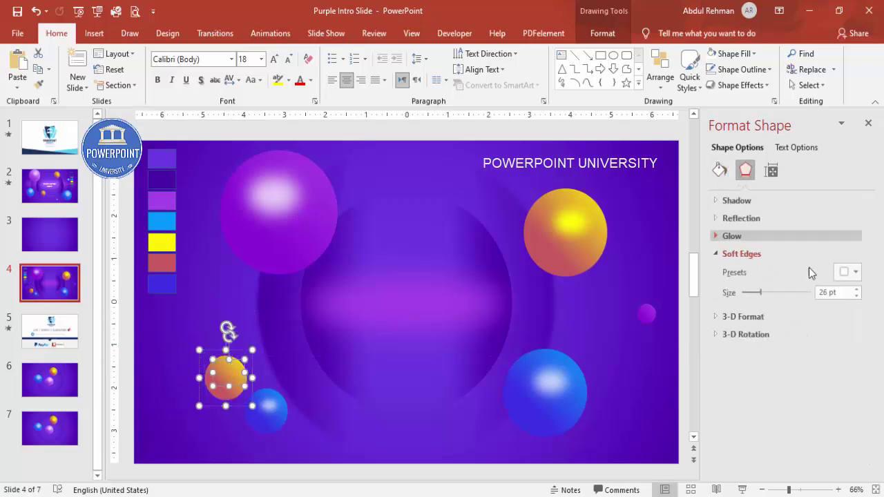
click(857, 296)
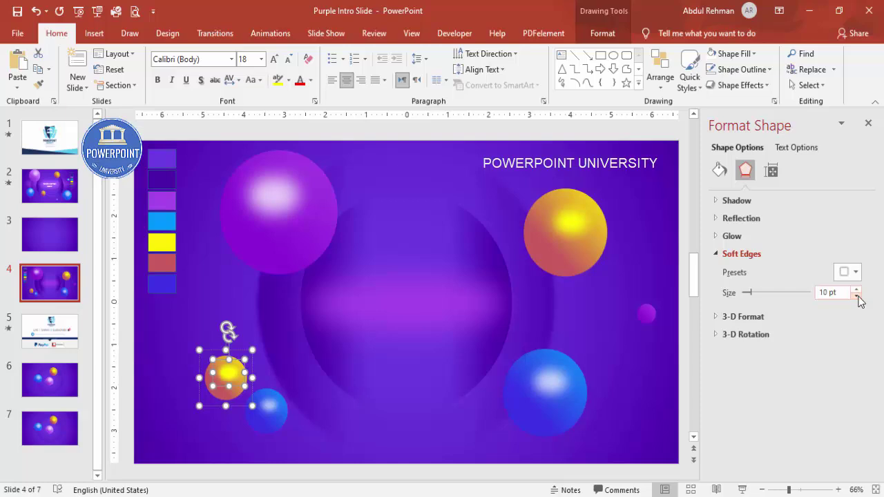
Reposition the small orange and blue balls and nudge the large orange ball left
click(620, 190)
drag(228, 379, 181, 364)
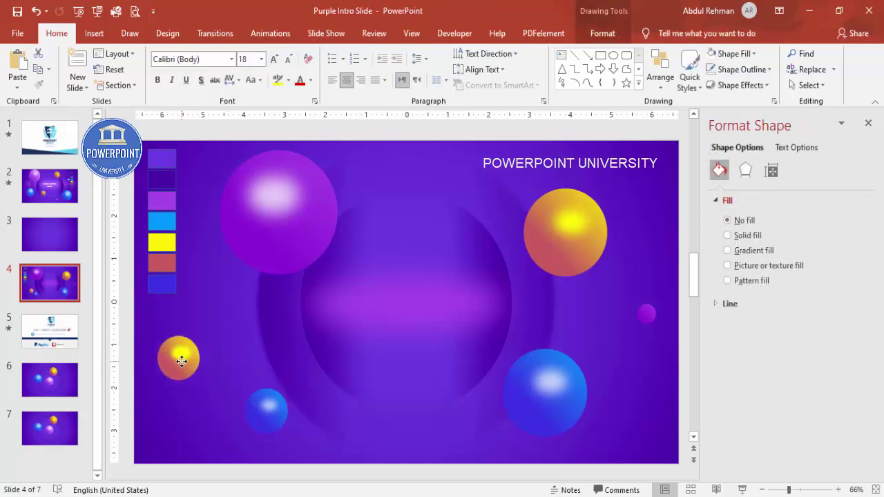
drag(268, 413, 303, 389)
drag(586, 247, 578, 251)
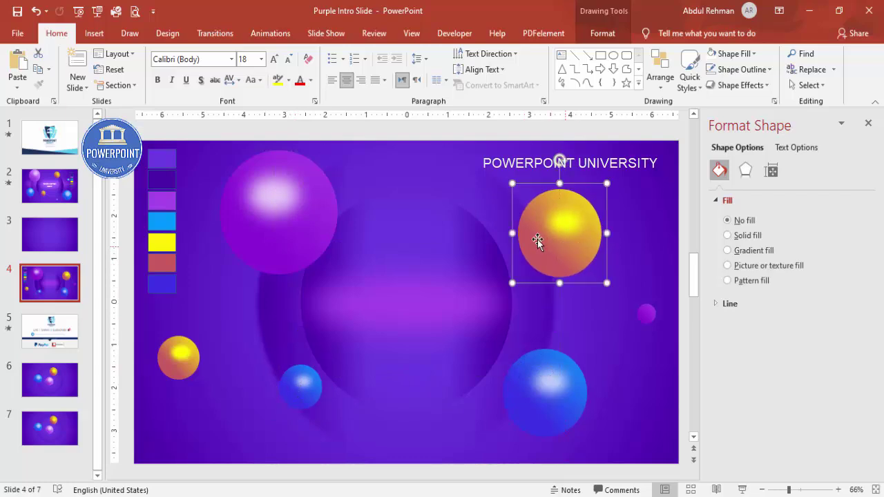
Delete the seven colour swatches from the slide
click(371, 158)
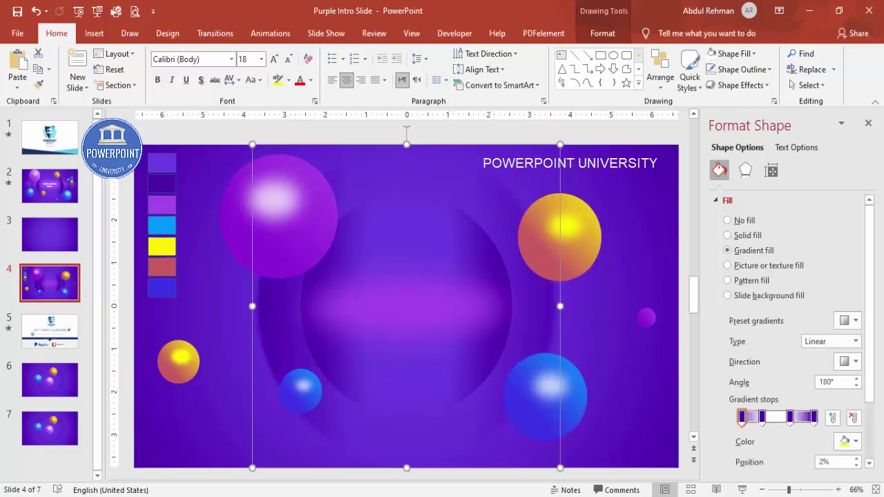
drag(130, 131, 196, 313)
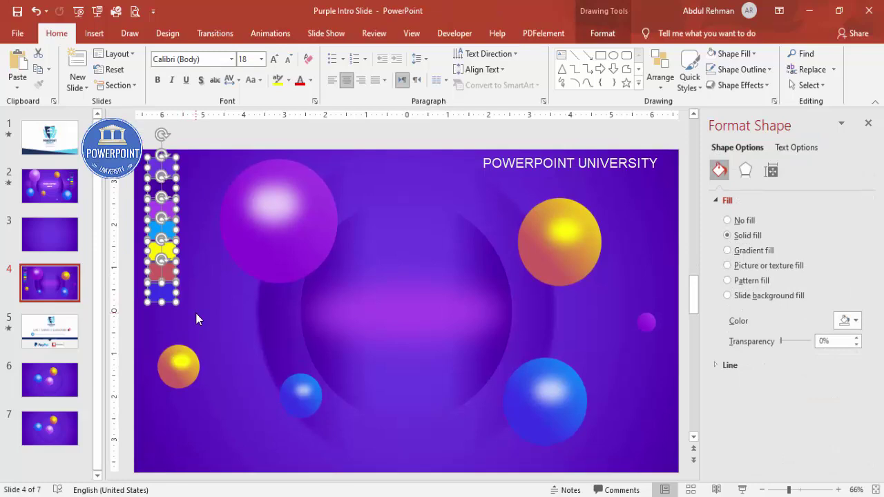
key(Delete)
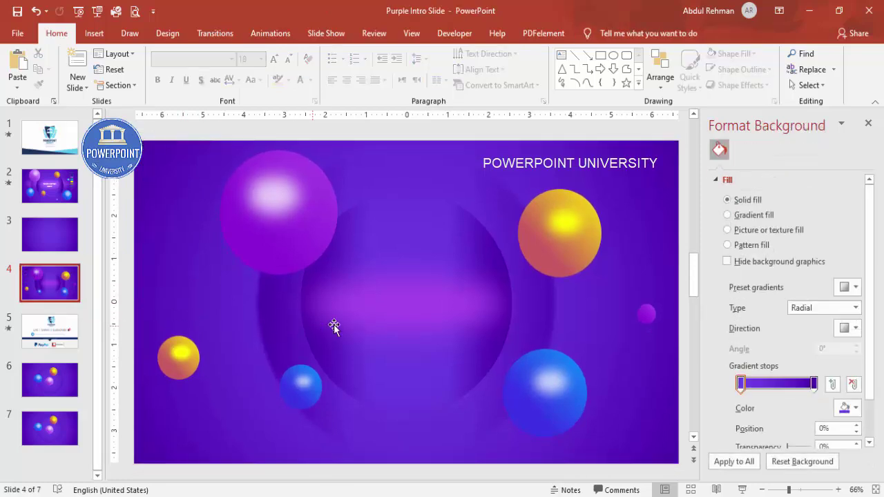
Widen the glow band to the slide's right edge, about 14.45 inches across
click(384, 314)
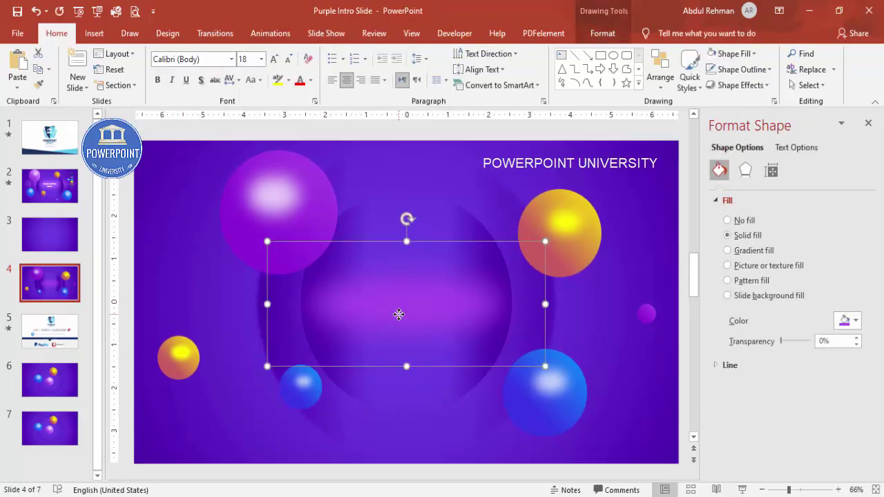
drag(429, 316, 270, 312)
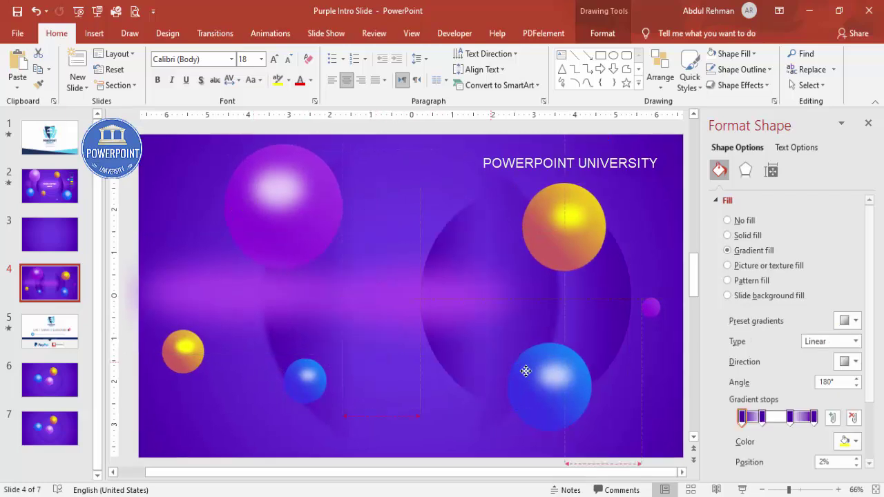
click(555, 376)
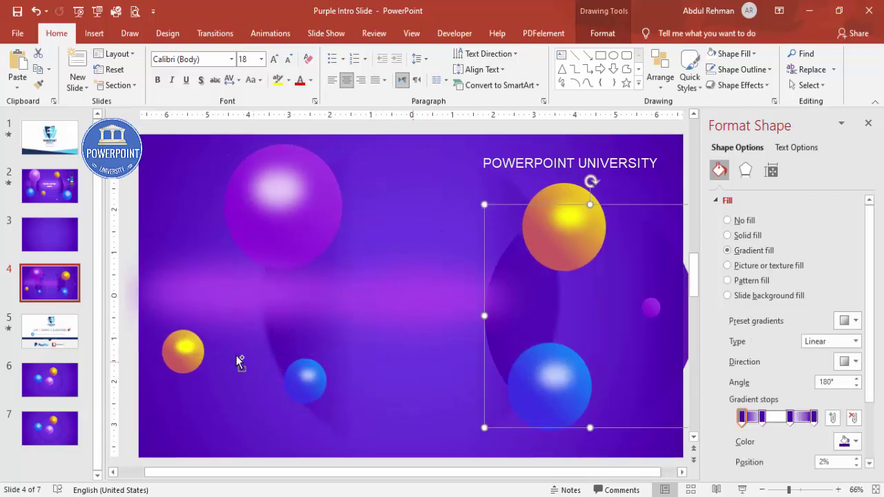
key(ctrl+z)
click(213, 309)
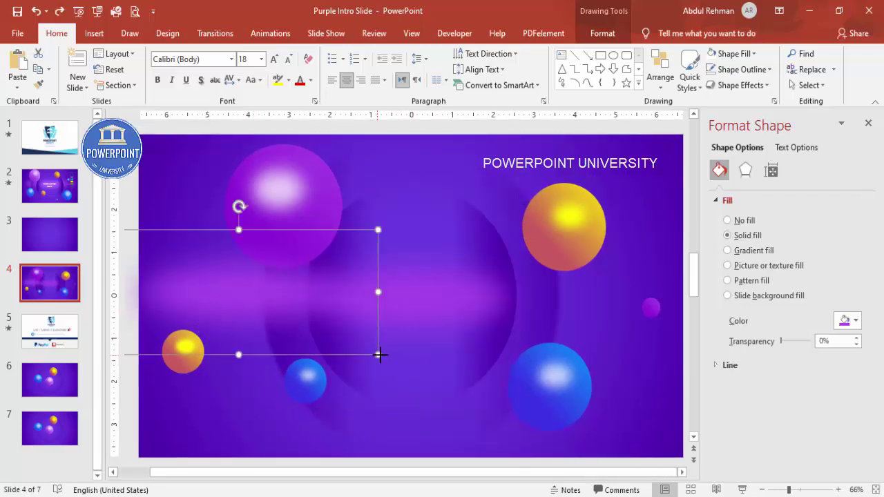
drag(379, 355, 691, 357)
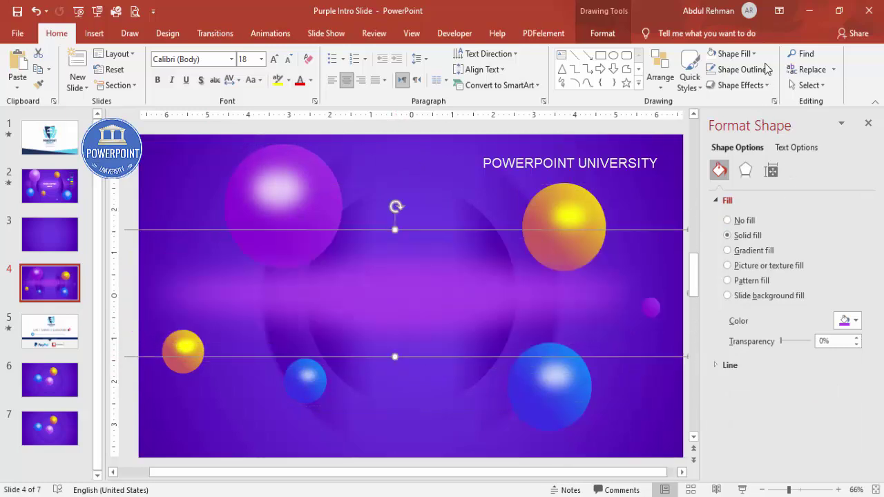
Send the band behind the central circle and extend it upward to about 3.77 inches tall
click(615, 33)
click(695, 69)
click(682, 90)
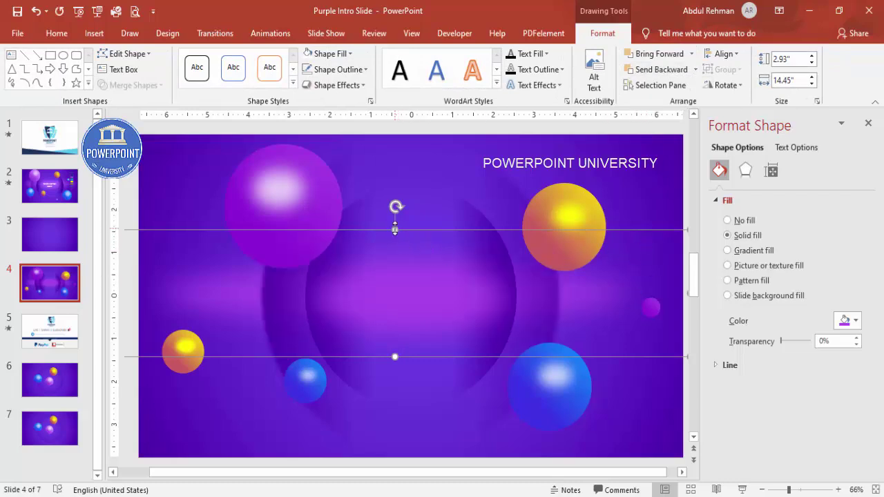
drag(396, 230, 395, 194)
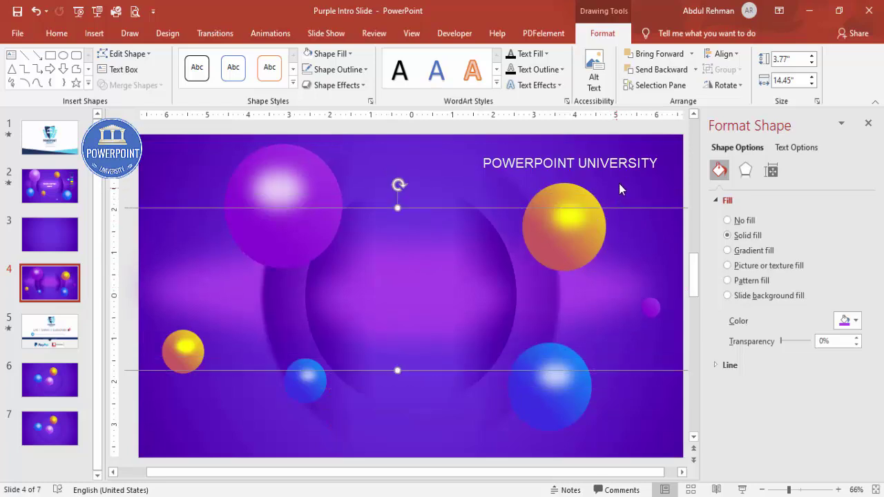
click(512, 235)
Add a text box across the central circle reading 'YOUR INTRO' / 'TEXT' on two lines
click(94, 33)
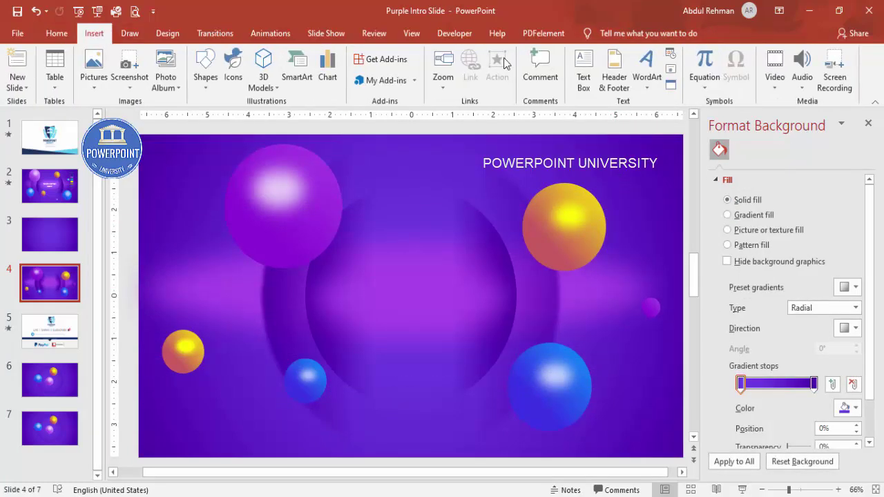
click(584, 73)
drag(326, 296, 496, 327)
text(Y)
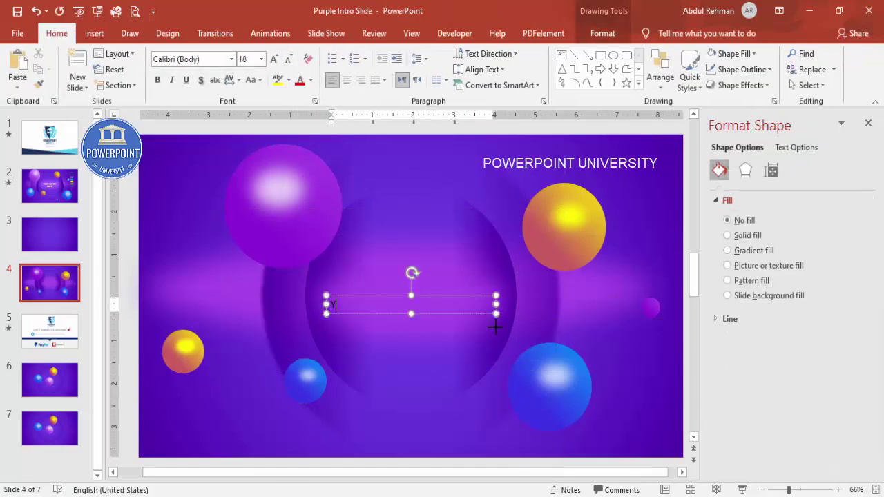
text(OUR INTRO)
key(Return)
text(TEXT)
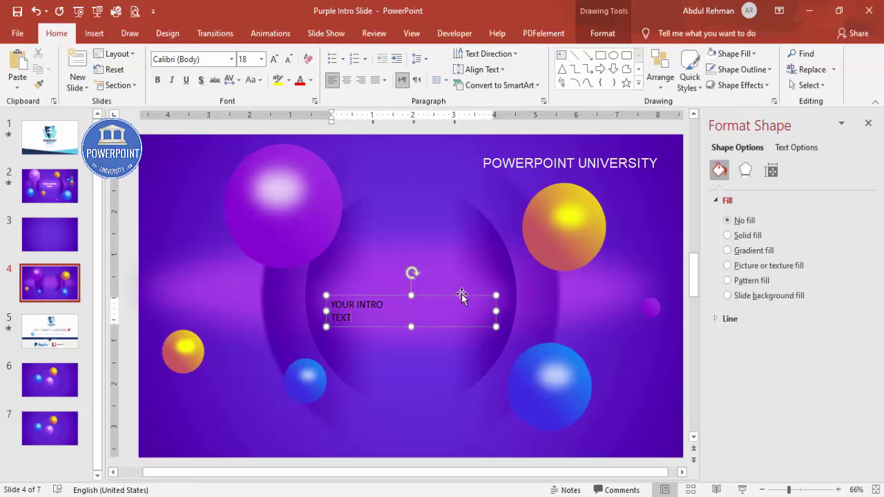
click(461, 295)
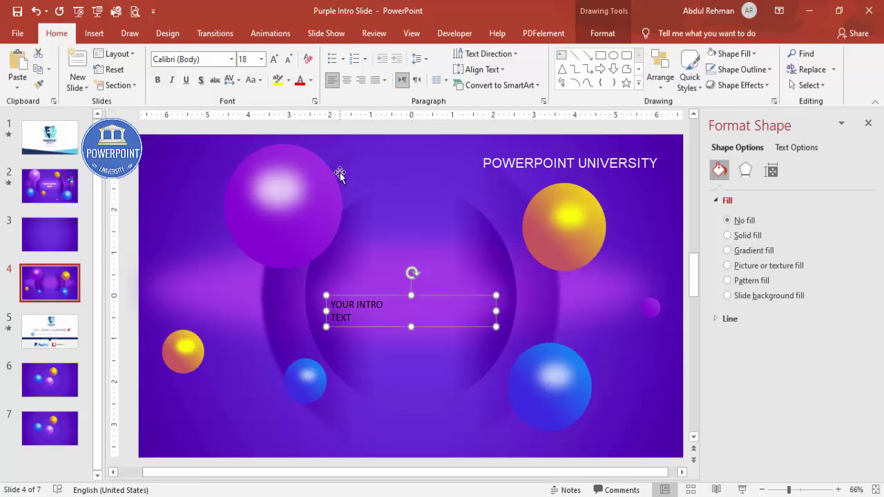
Format the text centred, white, Arial Black 36 pt, and move it up to centre in the circle
click(347, 80)
click(310, 80)
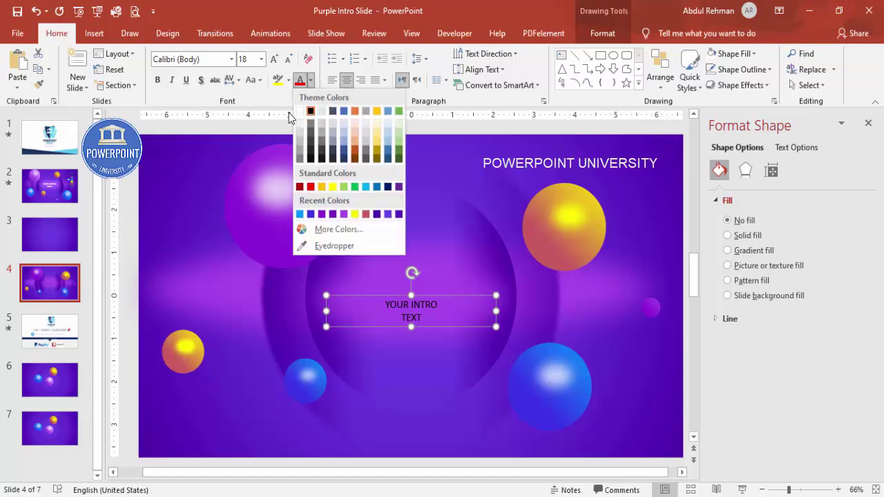
click(299, 111)
click(222, 63)
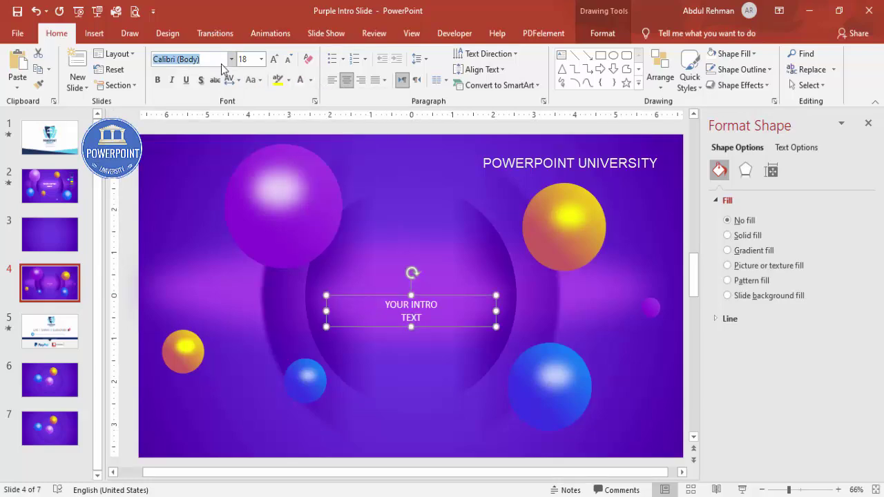
text(Ari)
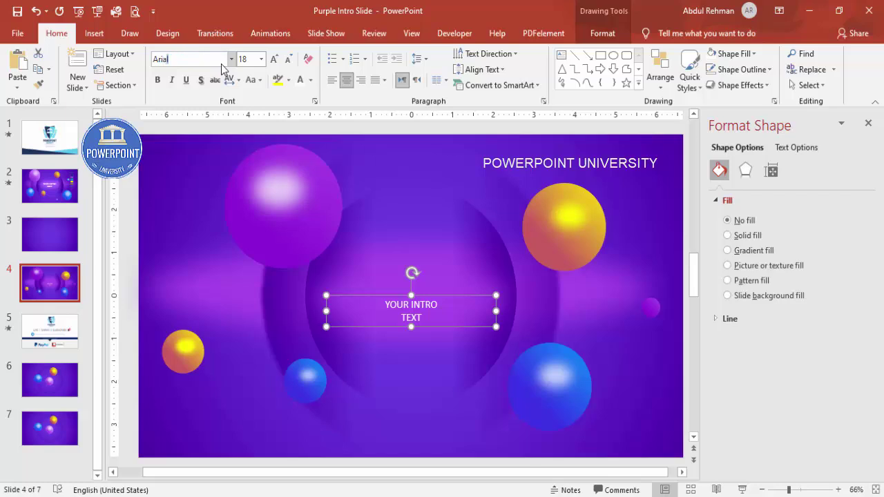
text(al)
key(Return)
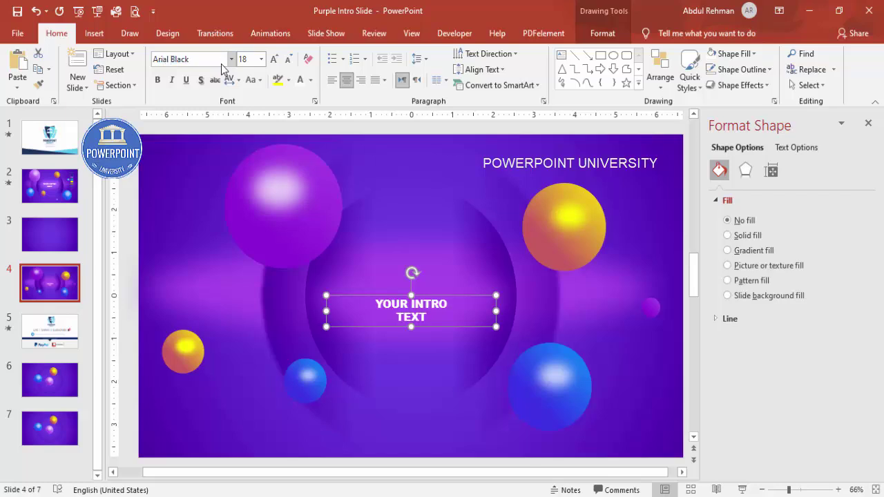
click(275, 59)
click(274, 59)
click(274, 59)
click(274, 58)
click(274, 59)
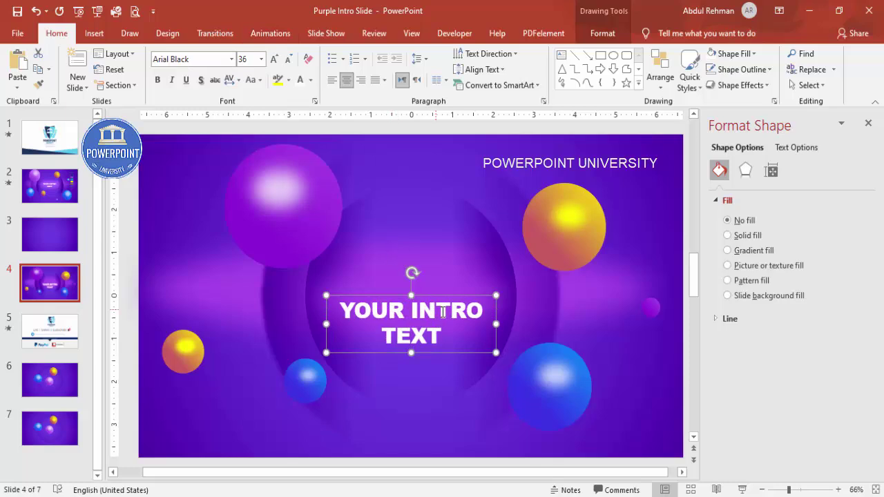
drag(448, 296, 446, 273)
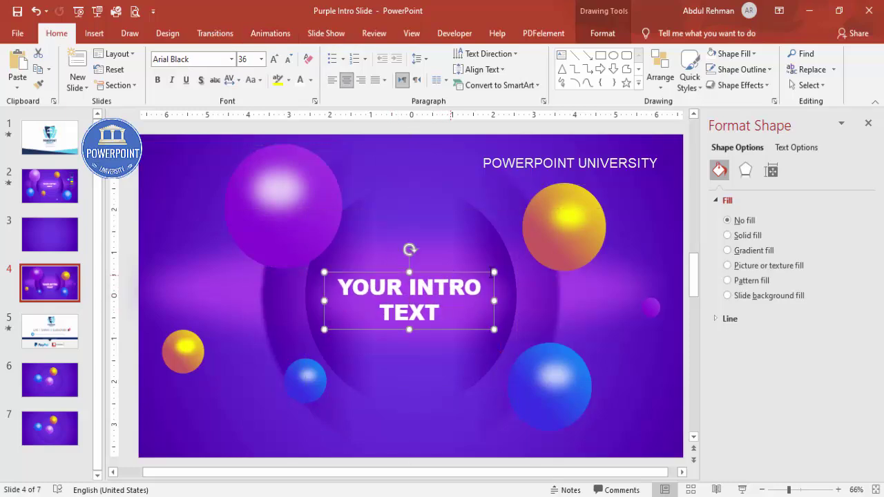
Close the Format Background pane and show the Animations settings for slide 4
click(622, 182)
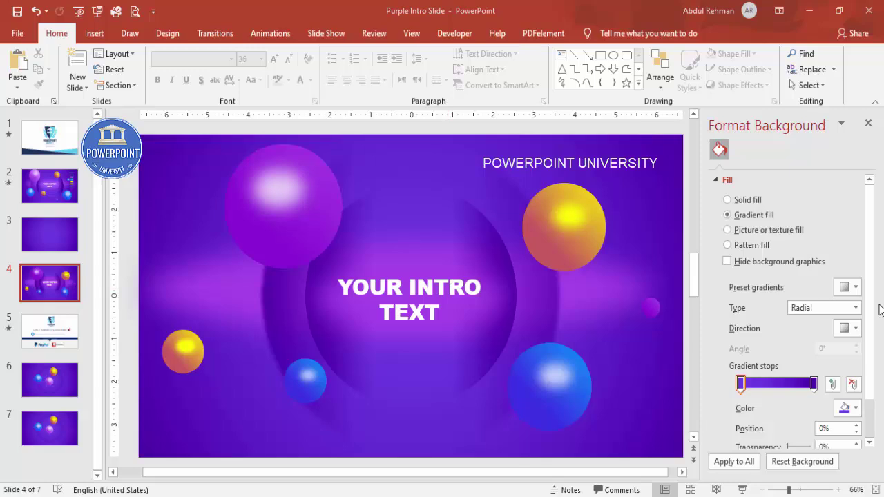
click(868, 123)
click(280, 39)
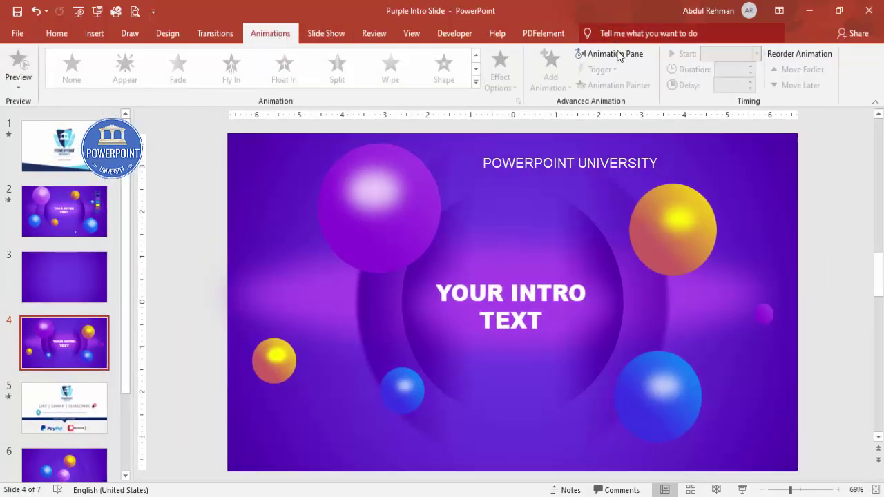